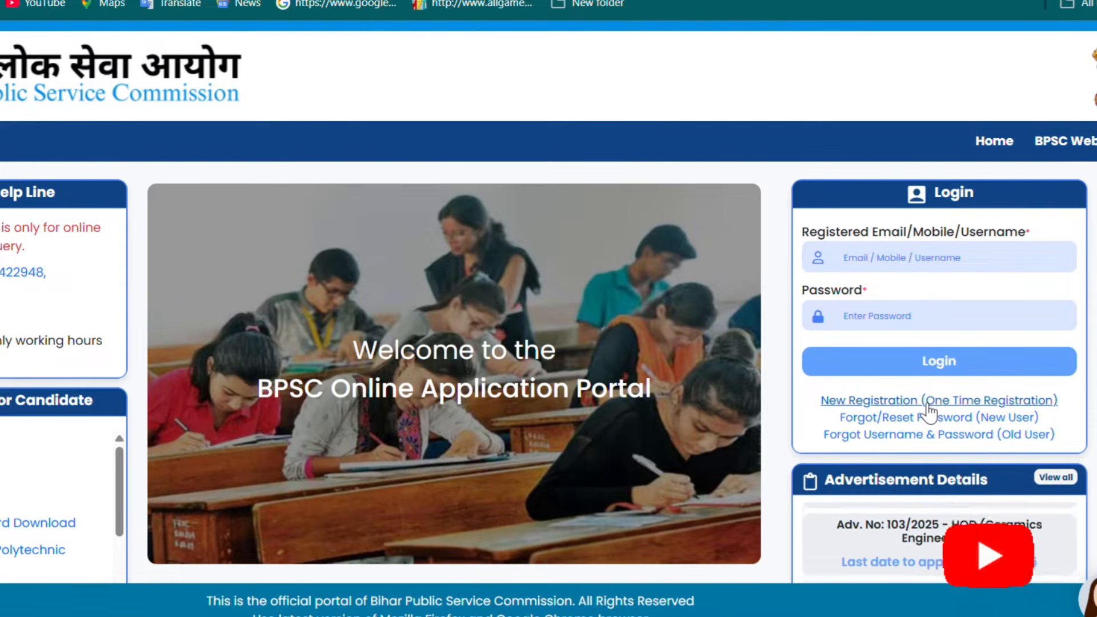
Start a New Registration and dismiss the DigiLocker instructions popup to reach the blank form
{"action": "left_click", "coordinate": [927, 402]}
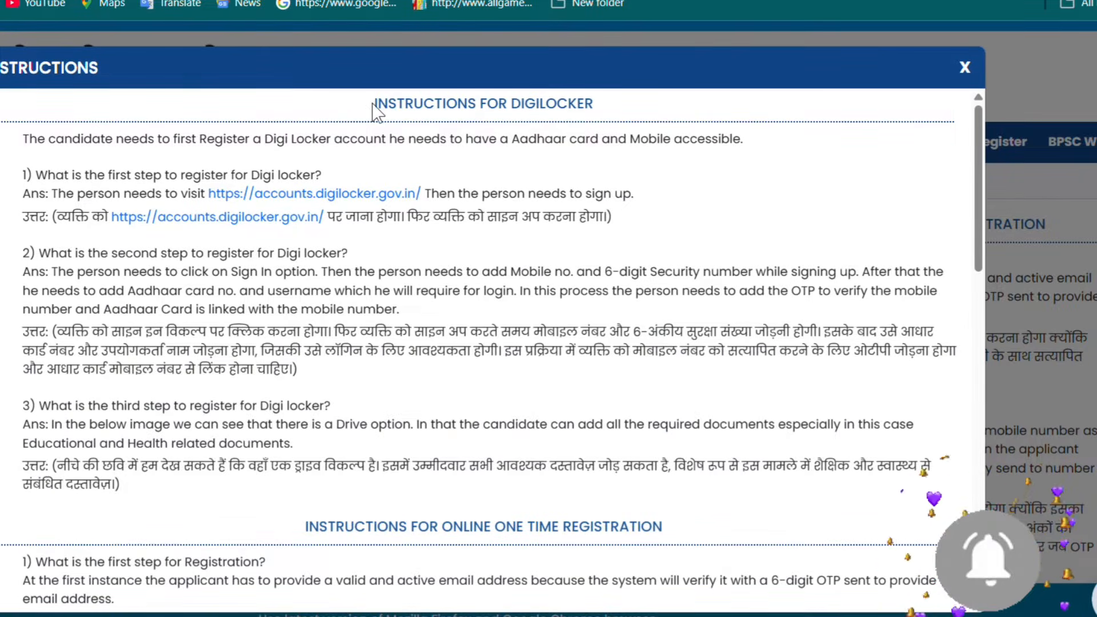
{"action": "left_click_drag", "start_coordinate": [375, 109], "coordinate": [572, 121]}
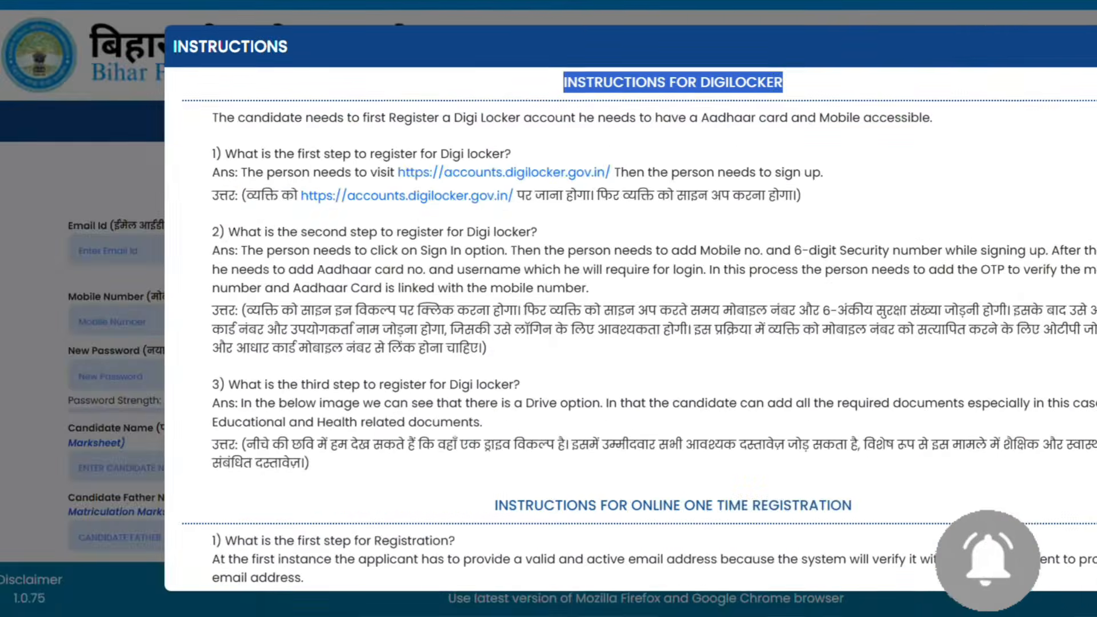
{"action": "left_click", "coordinate": [976, 78]}
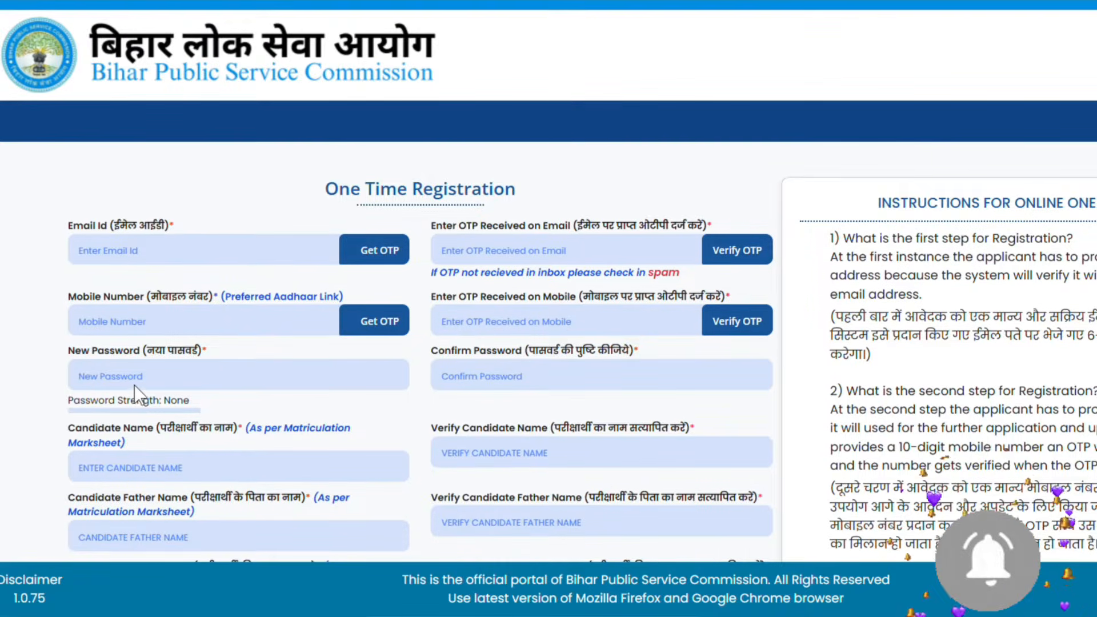
{"action": "scroll", "coordinate": [135, 385], "scroll_direction": "down", "scroll_amount": 2}
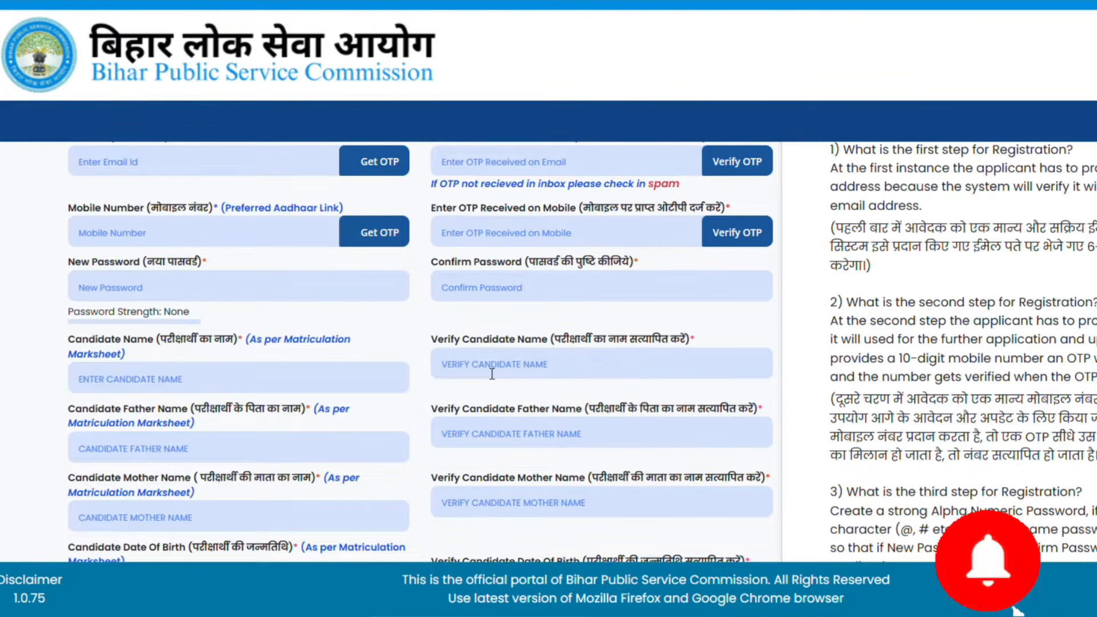
{"action": "scroll", "coordinate": [276, 413], "scroll_direction": "down", "scroll_amount": 2}
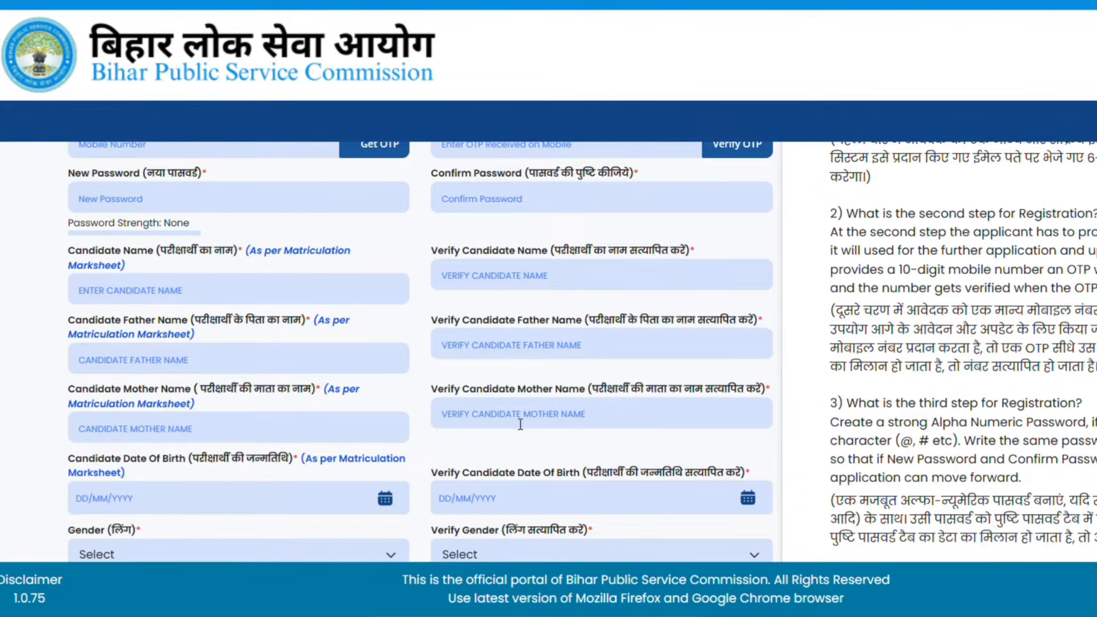
{"action": "scroll", "coordinate": [495, 395], "scroll_direction": "down", "scroll_amount": 3}
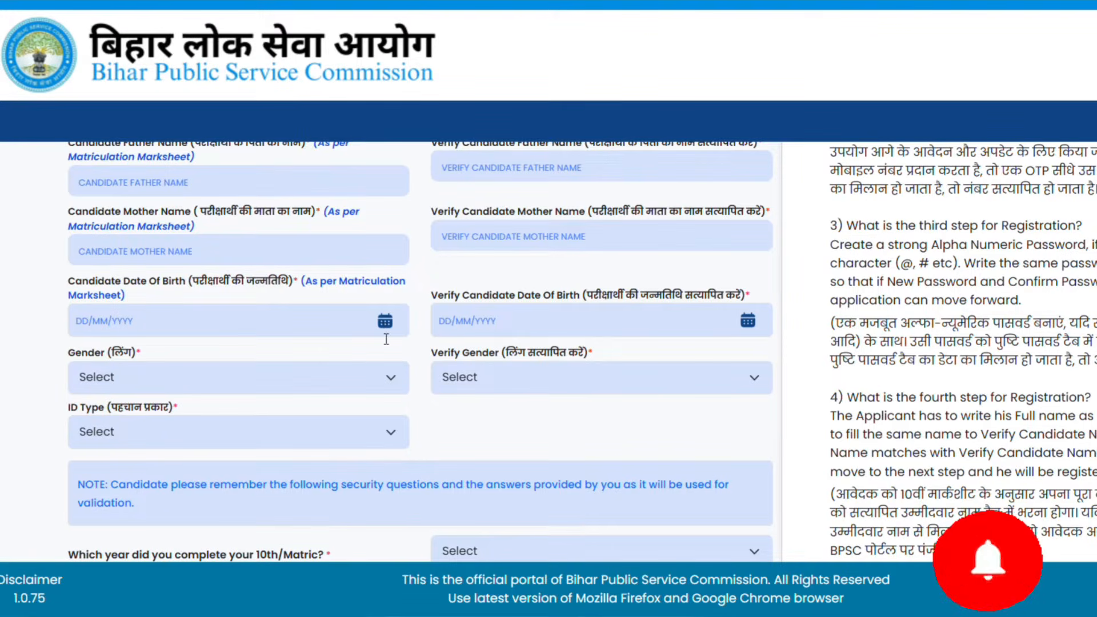
Open both date-of-birth calendars and set Gender and Verify Gender to Male
{"action": "left_click", "coordinate": [283, 331]}
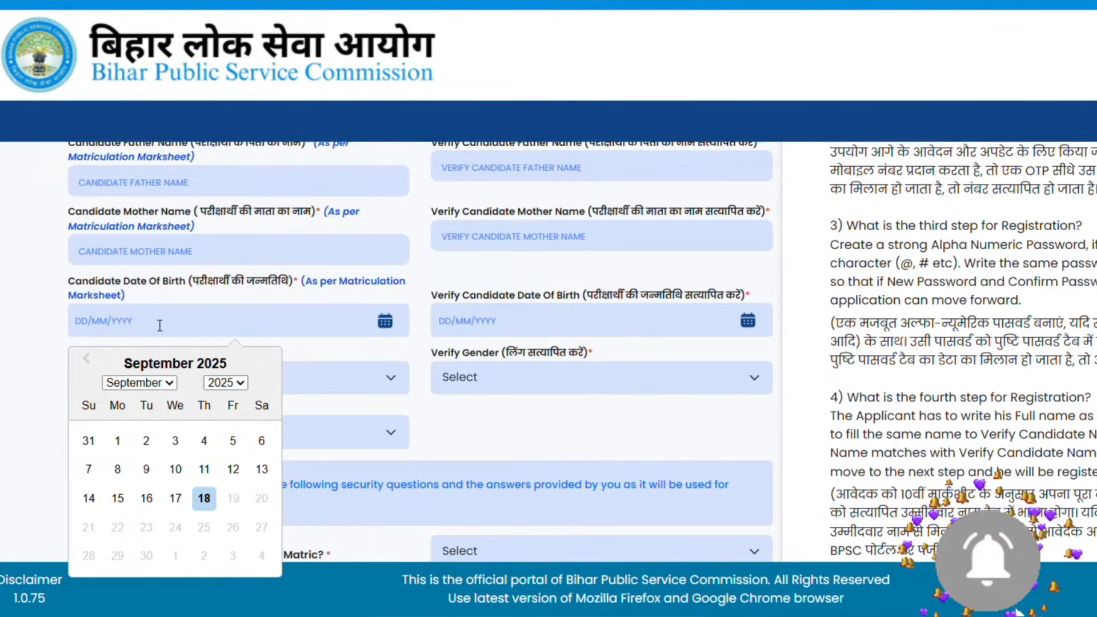
{"action": "left_click", "coordinate": [489, 336]}
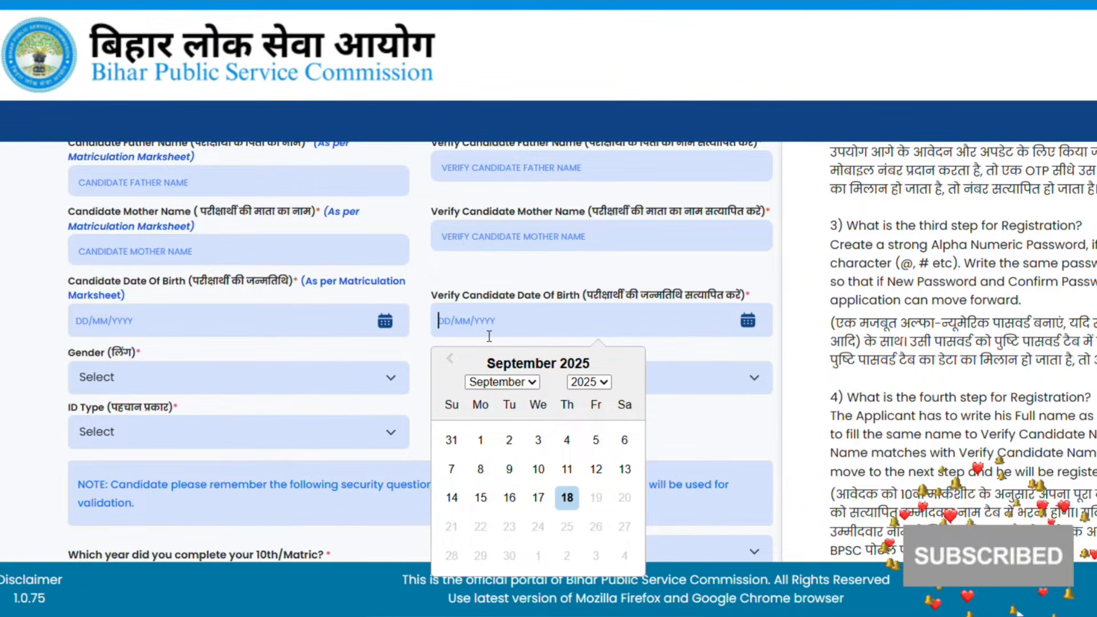
{"action": "left_click", "coordinate": [382, 375]}
{"action": "left_click", "coordinate": [223, 430]}
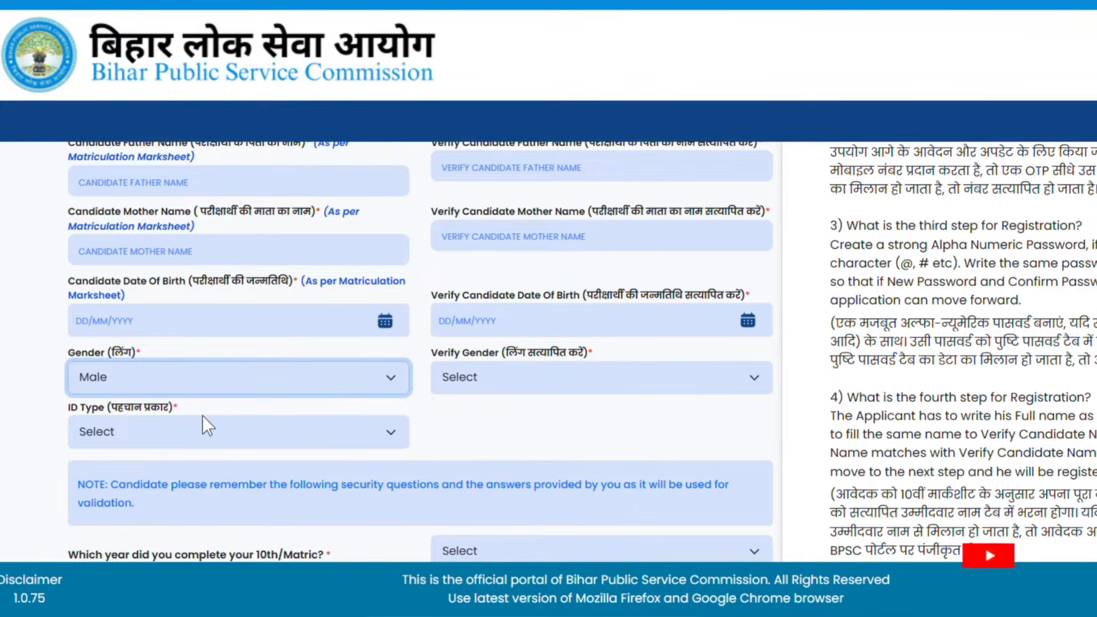
{"action": "left_click", "coordinate": [510, 375]}
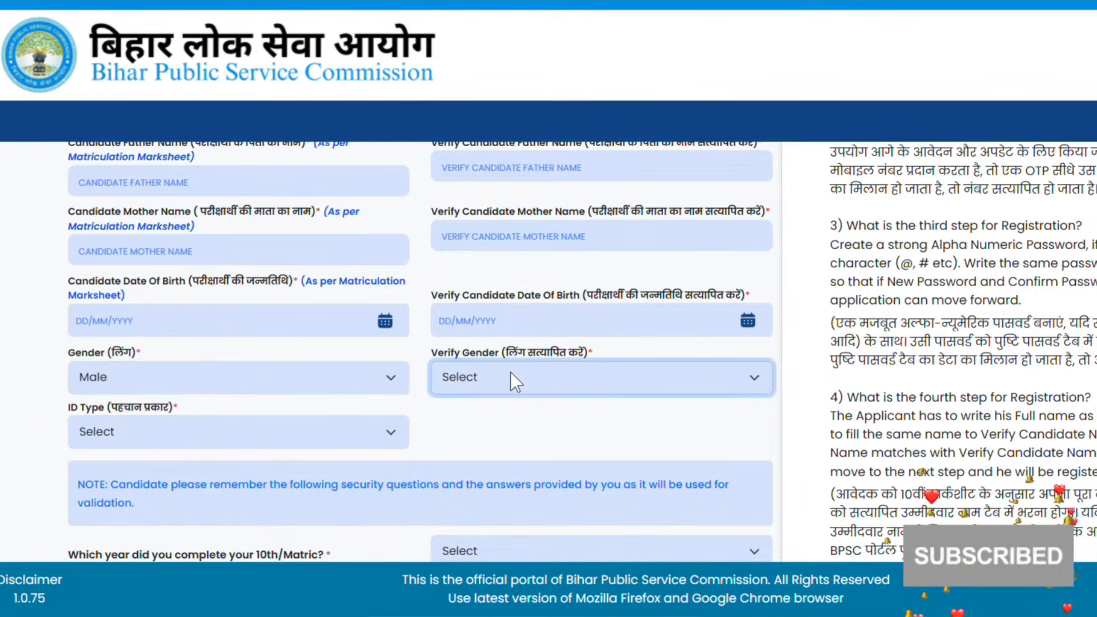
{"action": "left_click", "coordinate": [474, 430]}
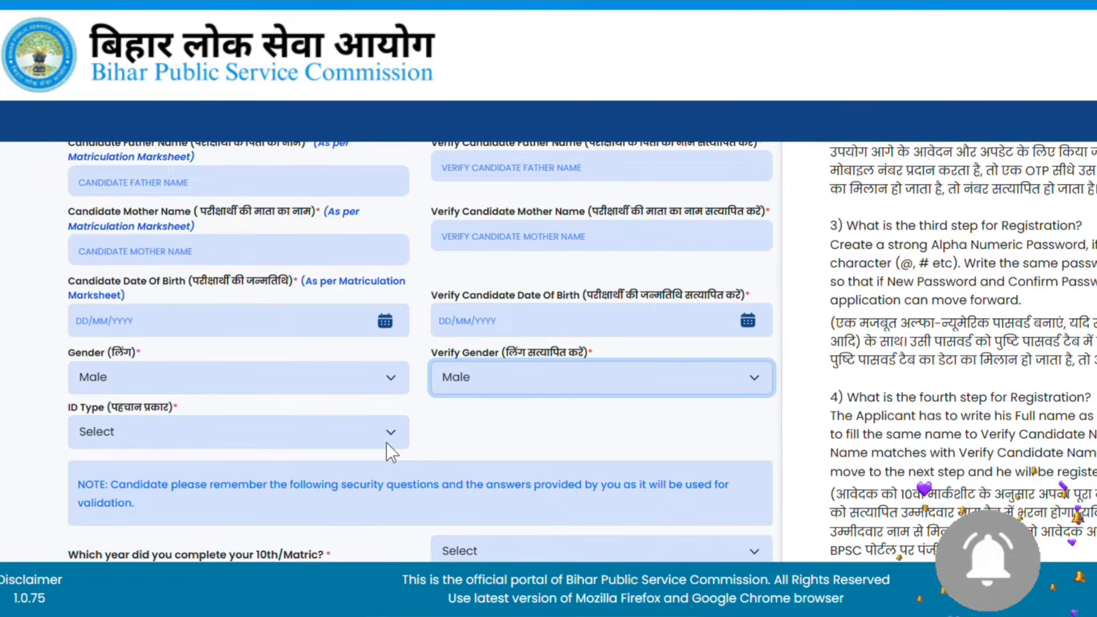
Choose Aadhaar Card as the ID type so the Aadhaar number fields appear
{"action": "scroll", "coordinate": [389, 447], "scroll_direction": "down", "scroll_amount": 2}
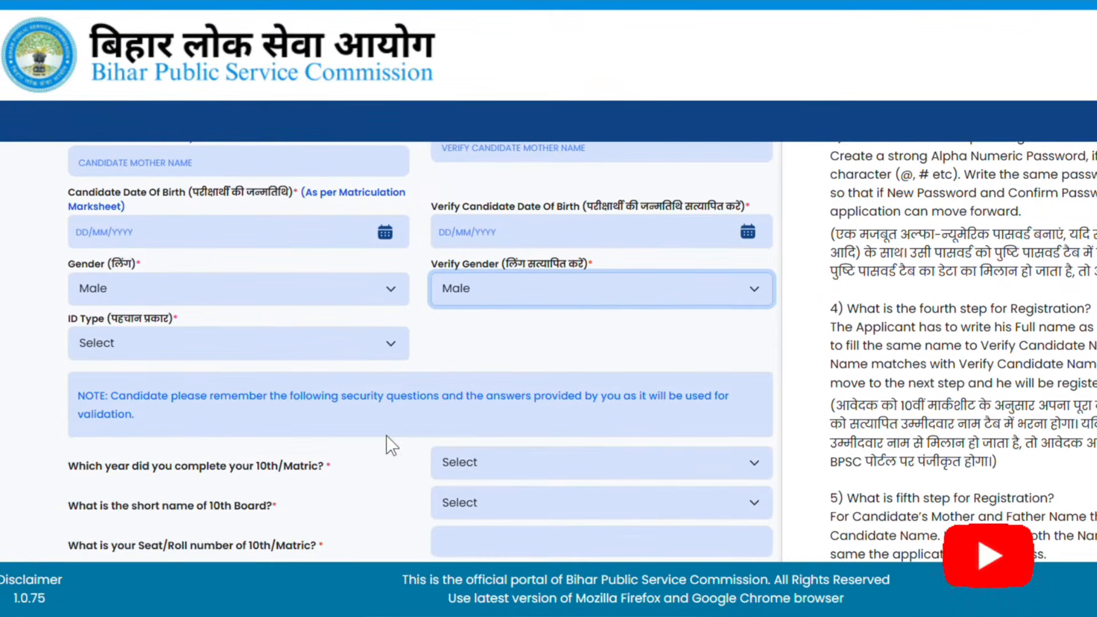
{"action": "left_click", "coordinate": [374, 335]}
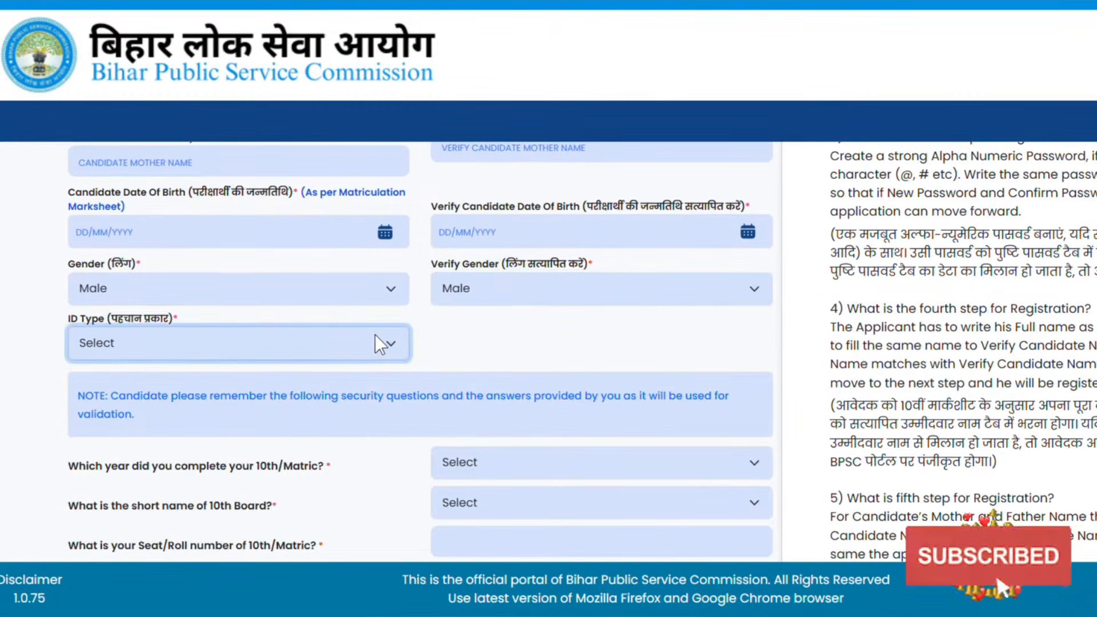
{"action": "left_click", "coordinate": [249, 404]}
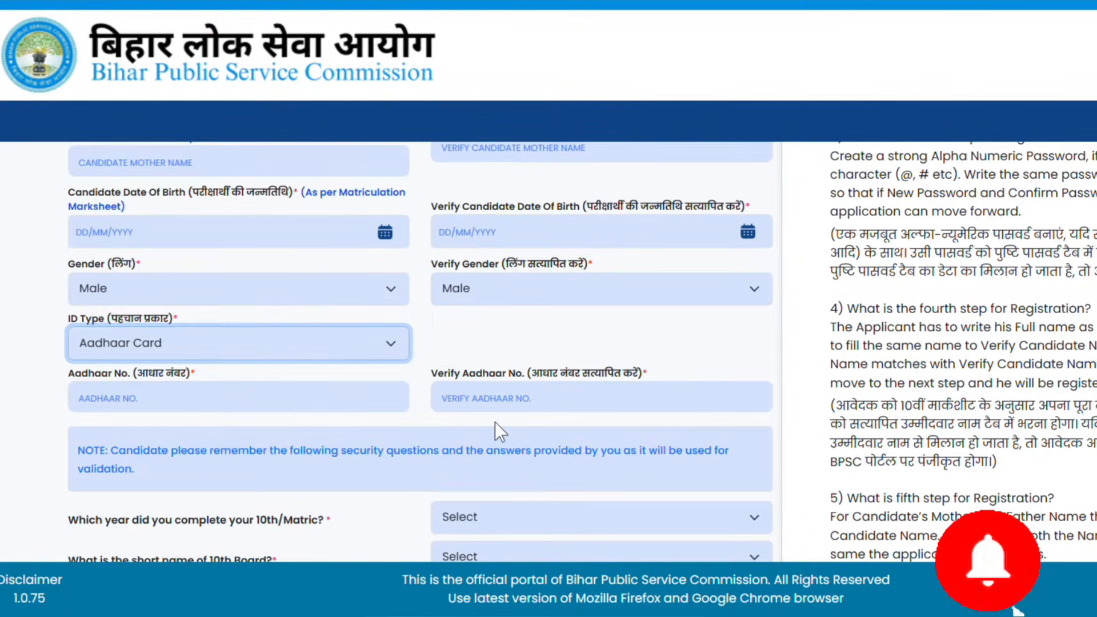
{"action": "scroll", "coordinate": [548, 403], "scroll_direction": "down", "scroll_amount": 3}
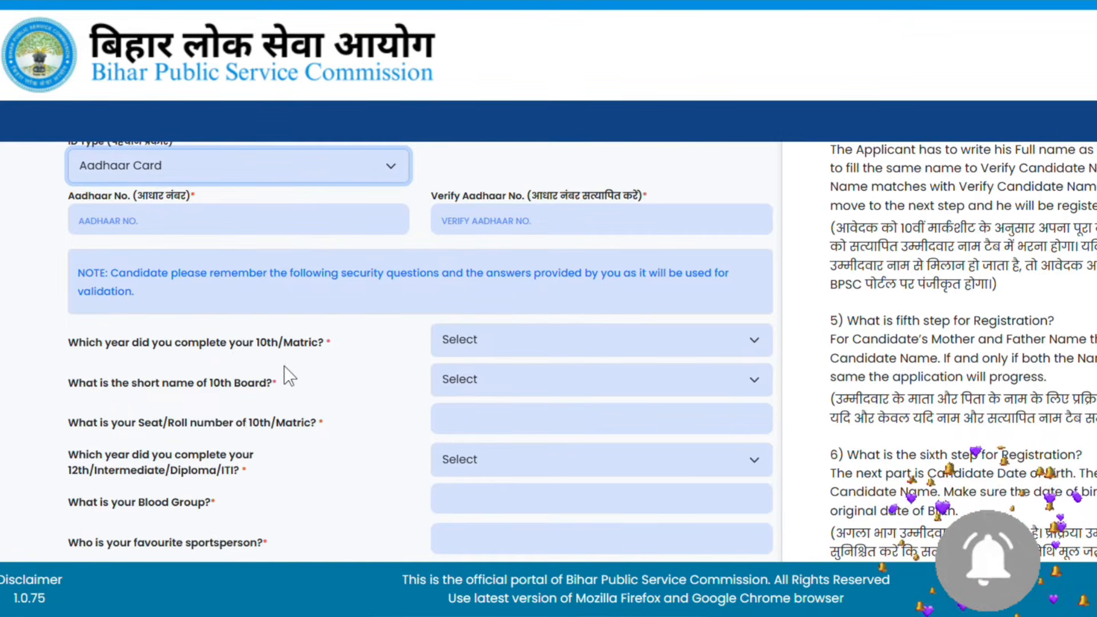
Leave the 10th completion year unset and tick I Agree above the Register button
{"action": "left_click", "coordinate": [495, 348]}
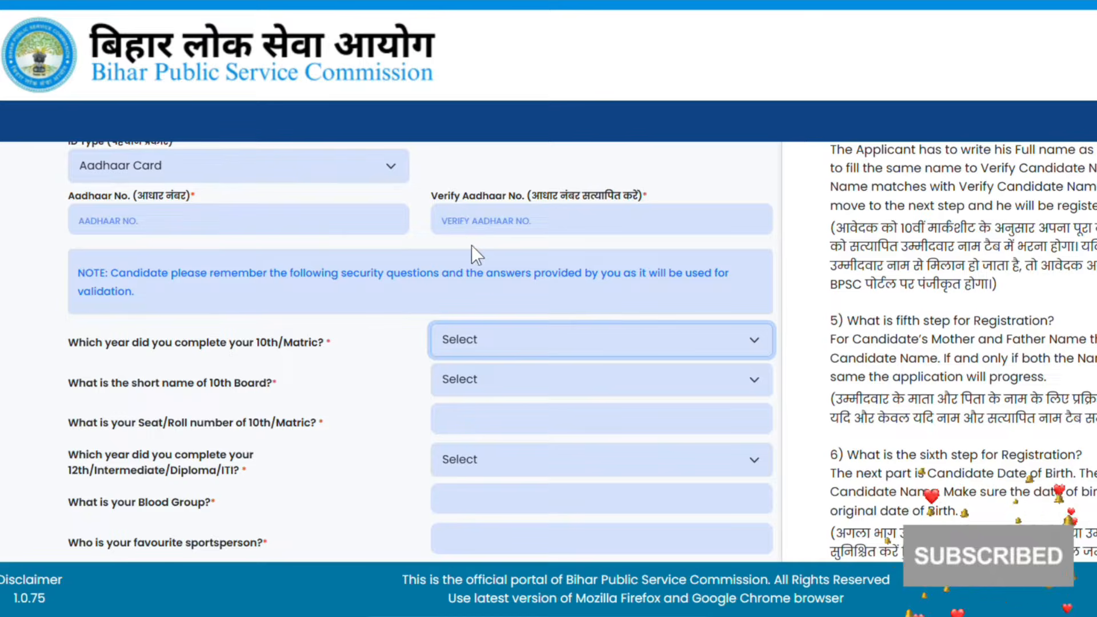
{"action": "left_click", "coordinate": [378, 428]}
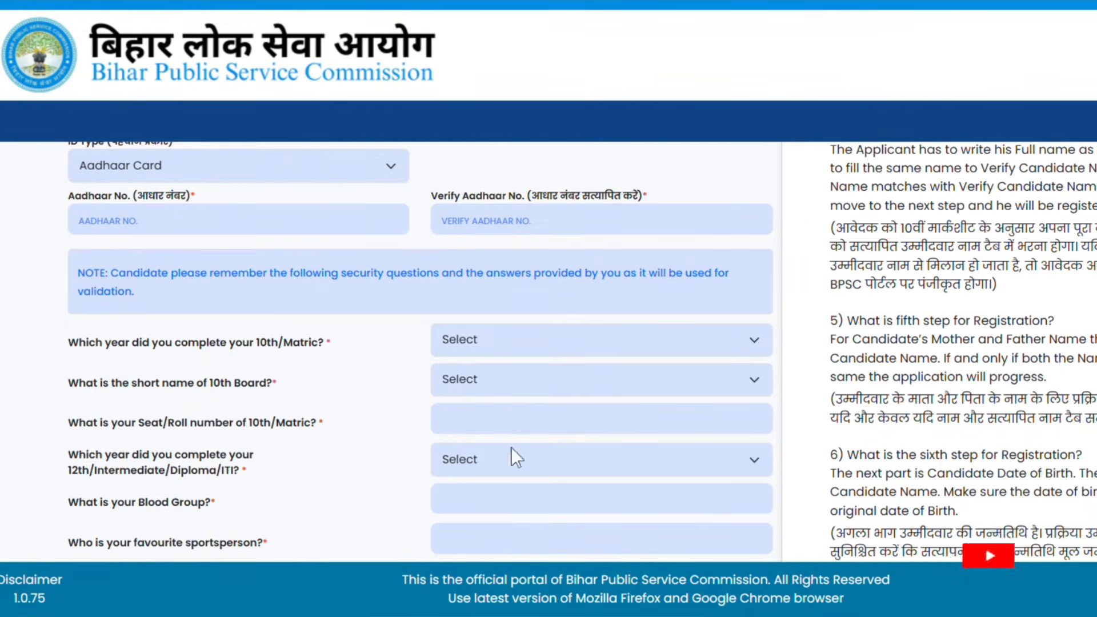
{"action": "scroll", "coordinate": [273, 522], "scroll_direction": "down", "scroll_amount": 2}
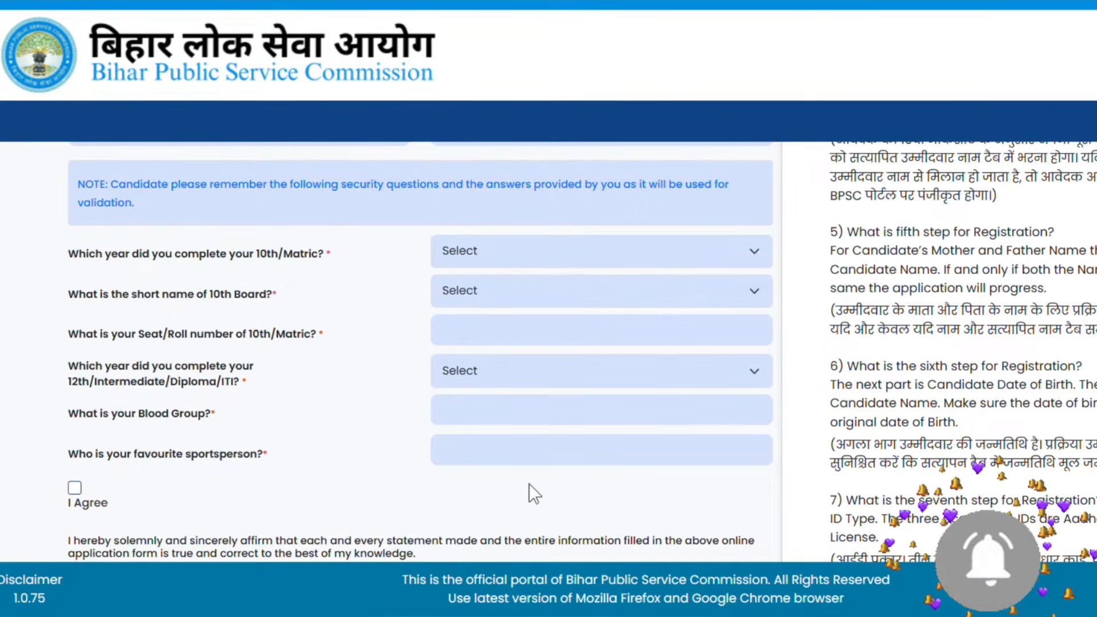
{"action": "scroll", "coordinate": [237, 424], "scroll_direction": "down", "scroll_amount": 3}
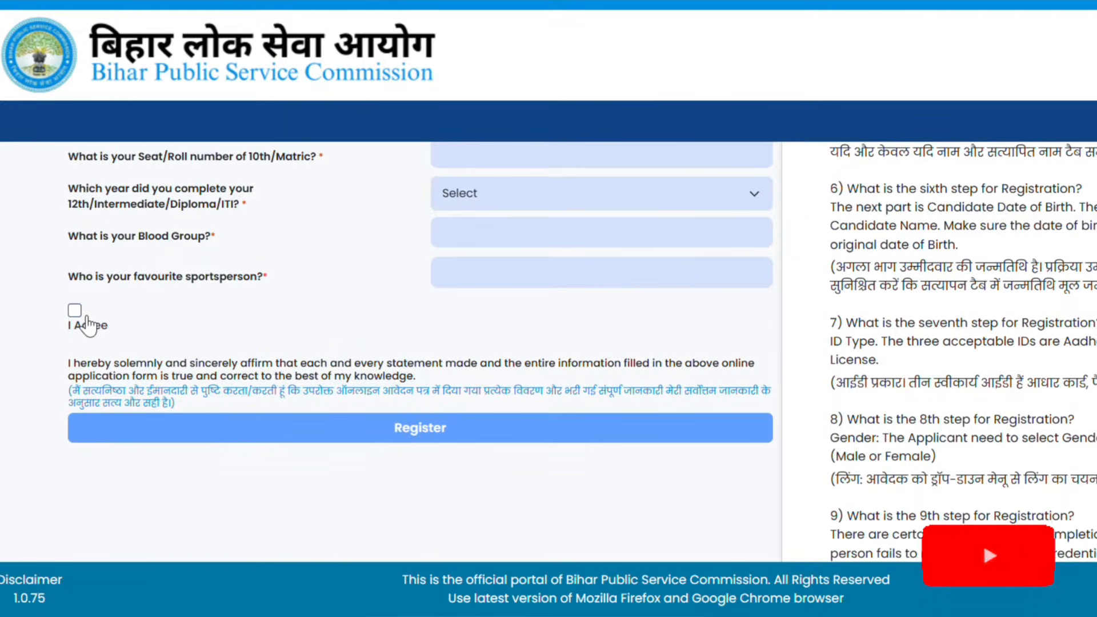
{"action": "left_click", "coordinate": [76, 312]}
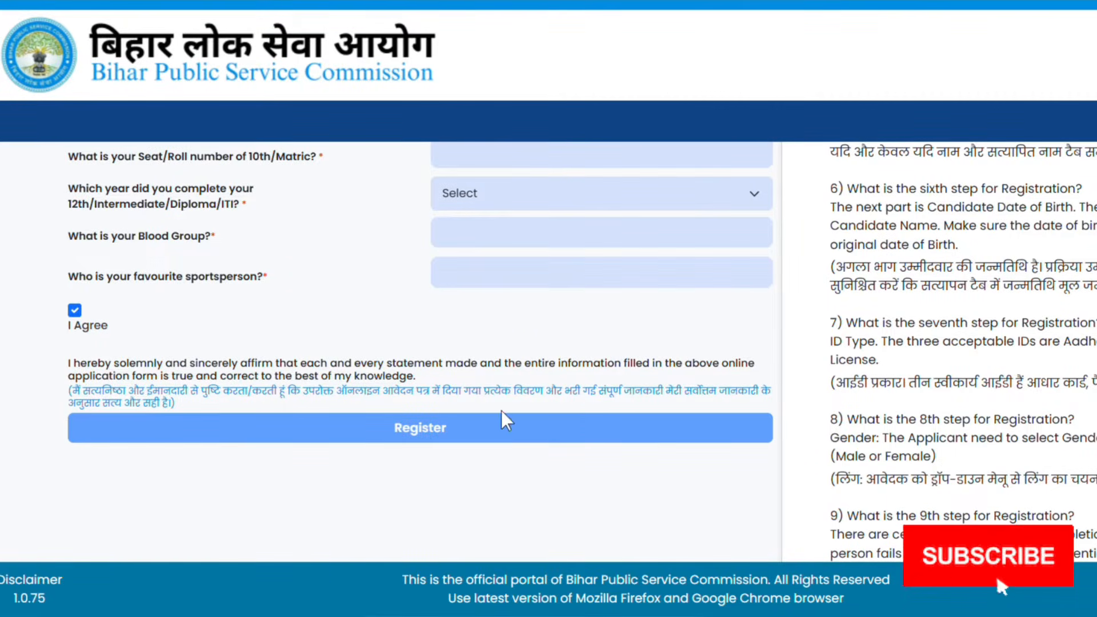
{"action": "scroll", "coordinate": [501, 405], "scroll_direction": "up", "scroll_amount": 10}
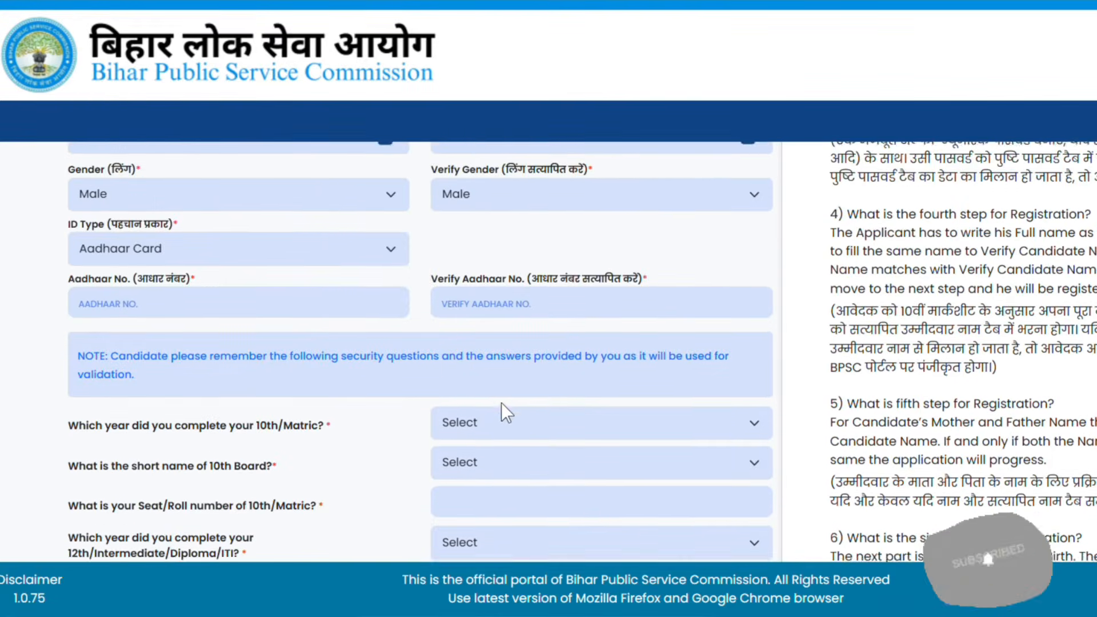
Scroll up the portal home page to the Login panel
{"action": "scroll", "coordinate": [500, 402], "scroll_direction": "up", "scroll_amount": 7}
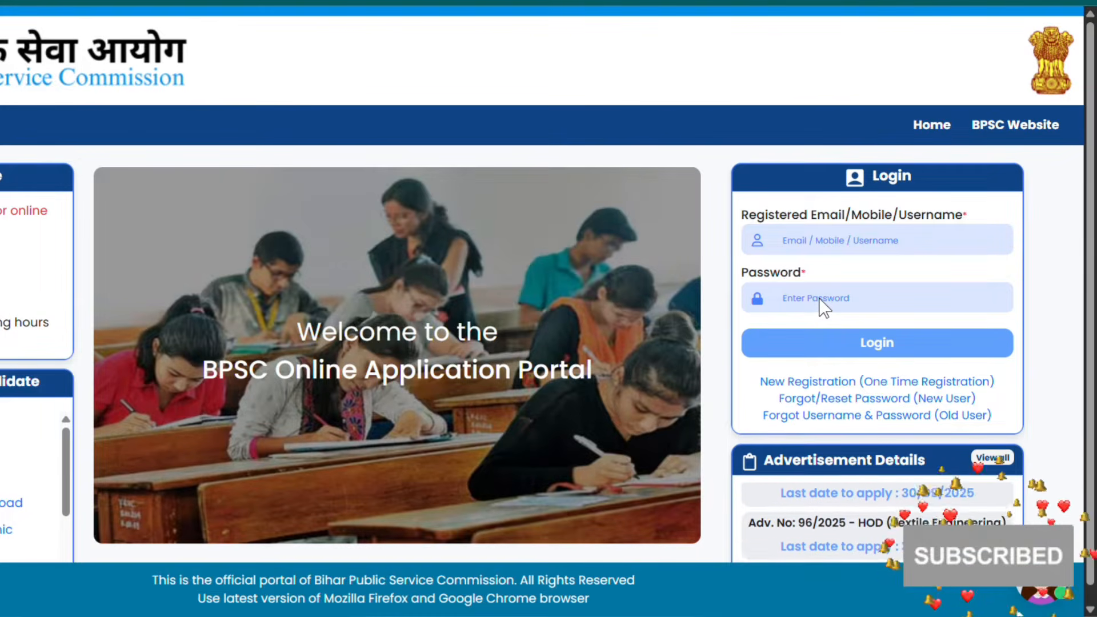
Log in with the saved email and password, enter captcha 042308, and accept the DigiLocker redirect
{"action": "left_click", "coordinate": [865, 253]}
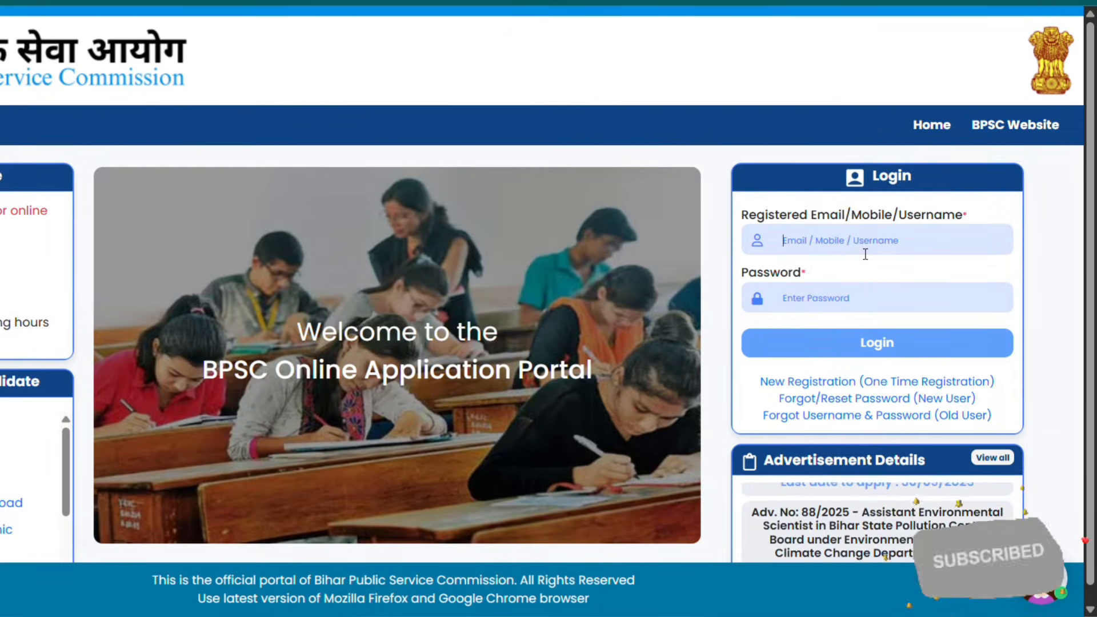
{"action": "left_click", "coordinate": [850, 286]}
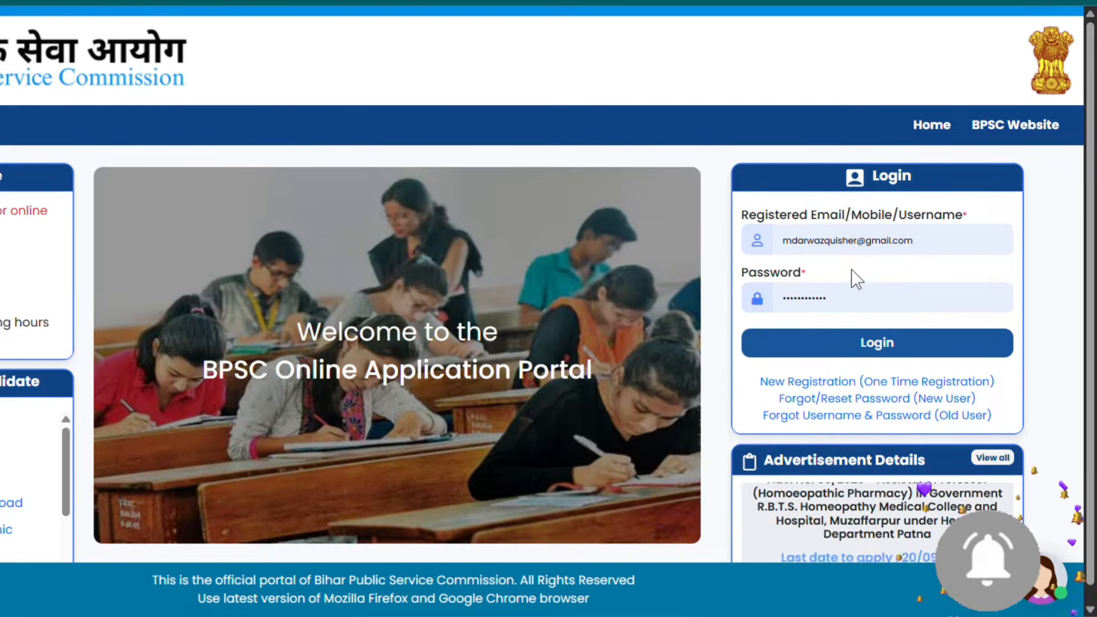
{"action": "left_click", "coordinate": [826, 335]}
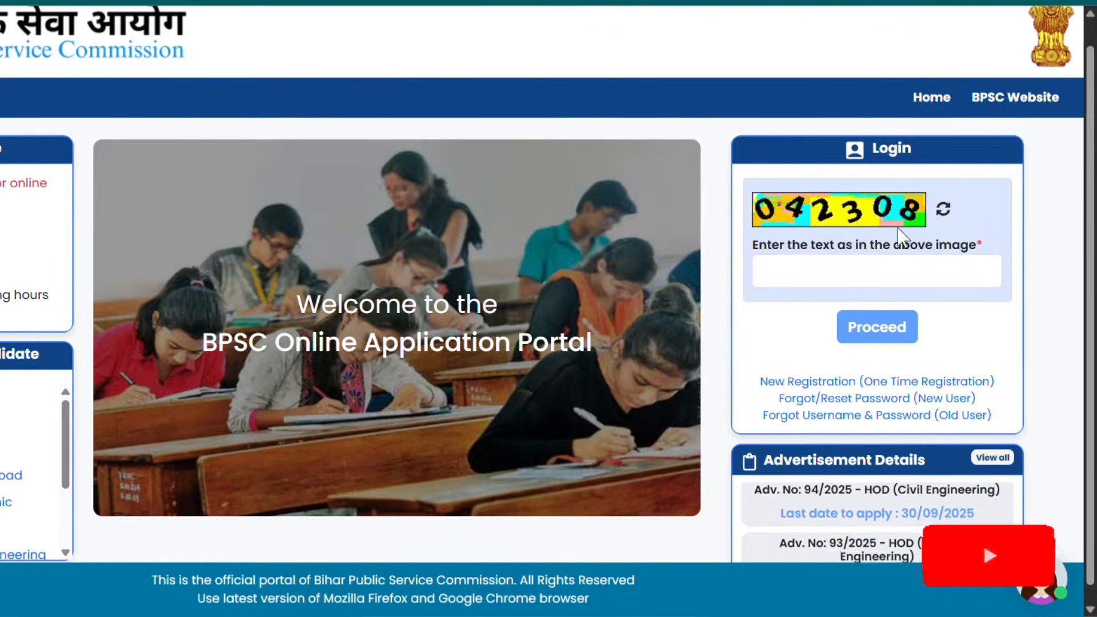
{"action": "left_click", "coordinate": [871, 284]}
{"action": "type", "text": "042308"}
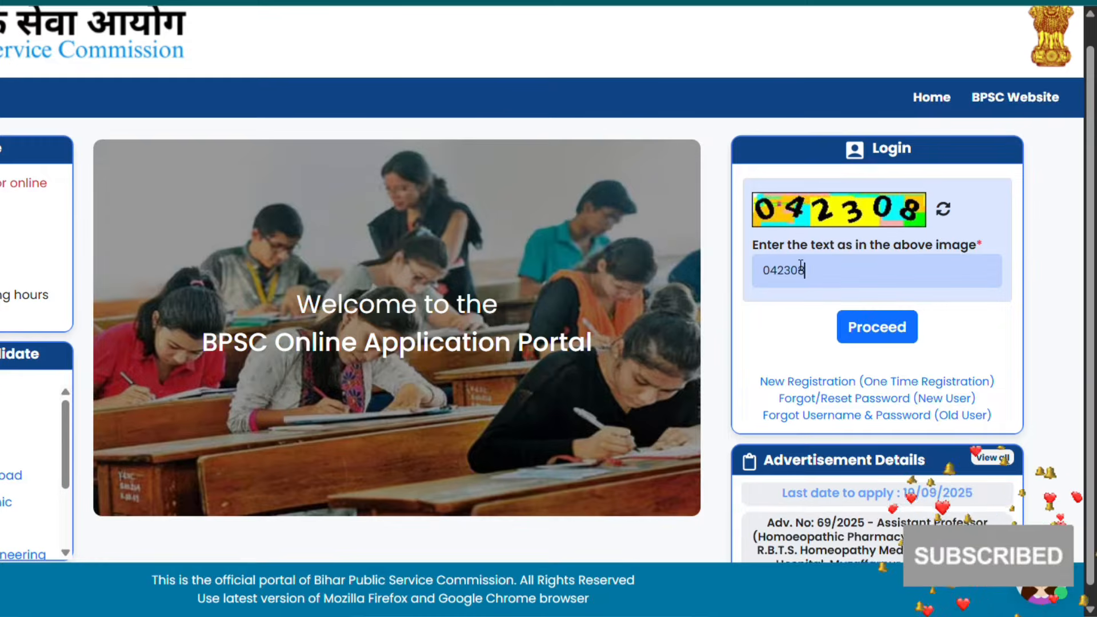
{"action": "left_click", "coordinate": [895, 341]}
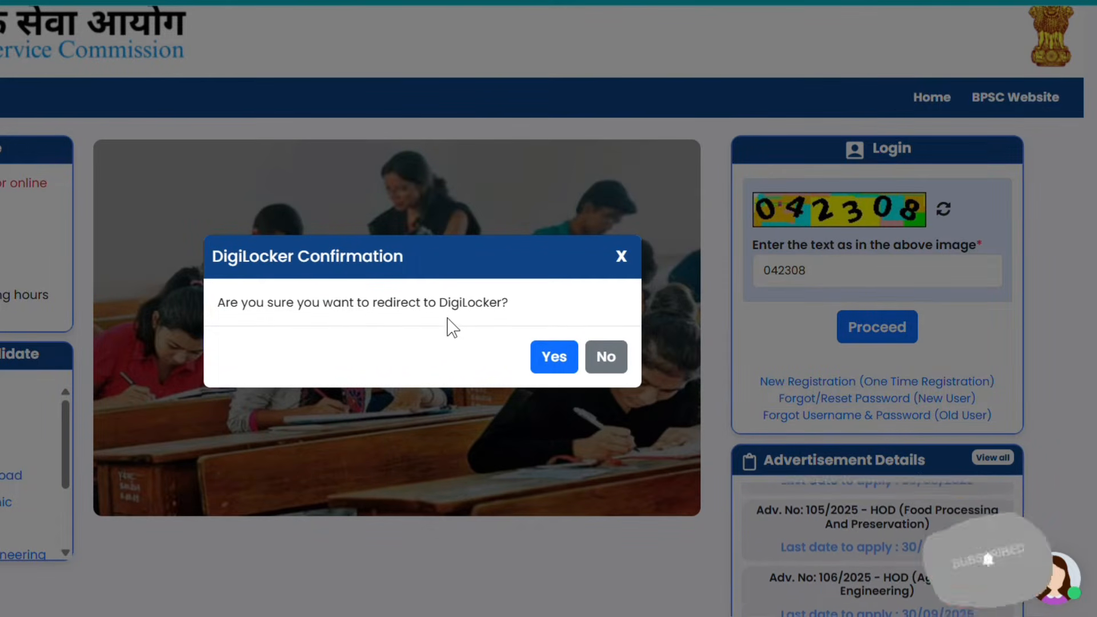
{"action": "left_click", "coordinate": [567, 360]}
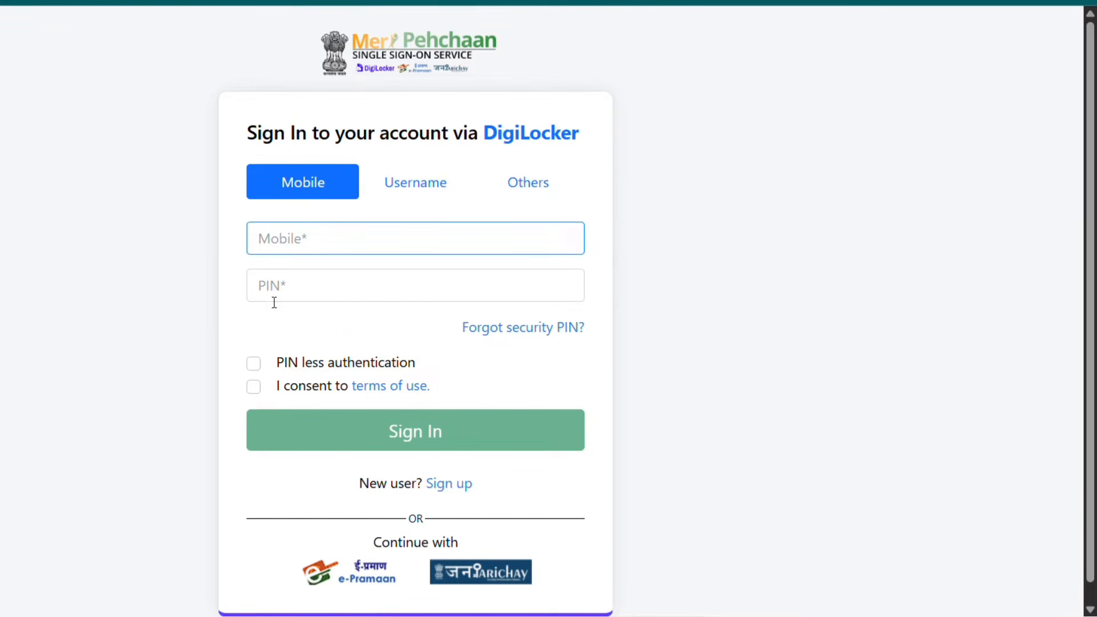
Sign in to DigiLocker without a PIN using the registered mobile number and its OTP
{"action": "left_click", "coordinate": [265, 368]}
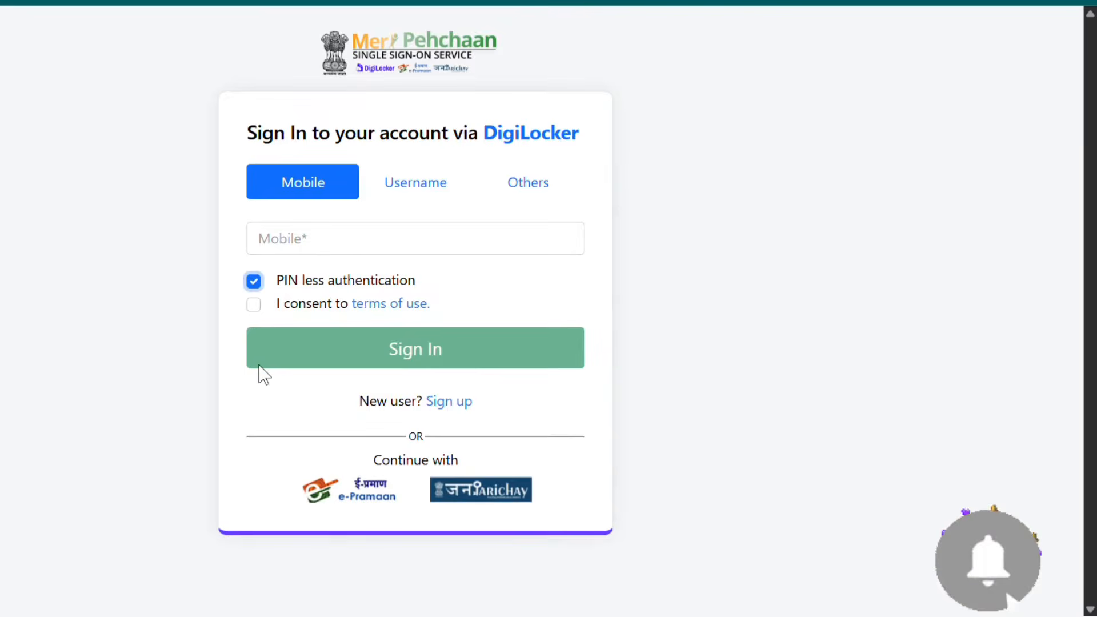
{"action": "left_click", "coordinate": [265, 311]}
{"action": "left_click", "coordinate": [323, 239]}
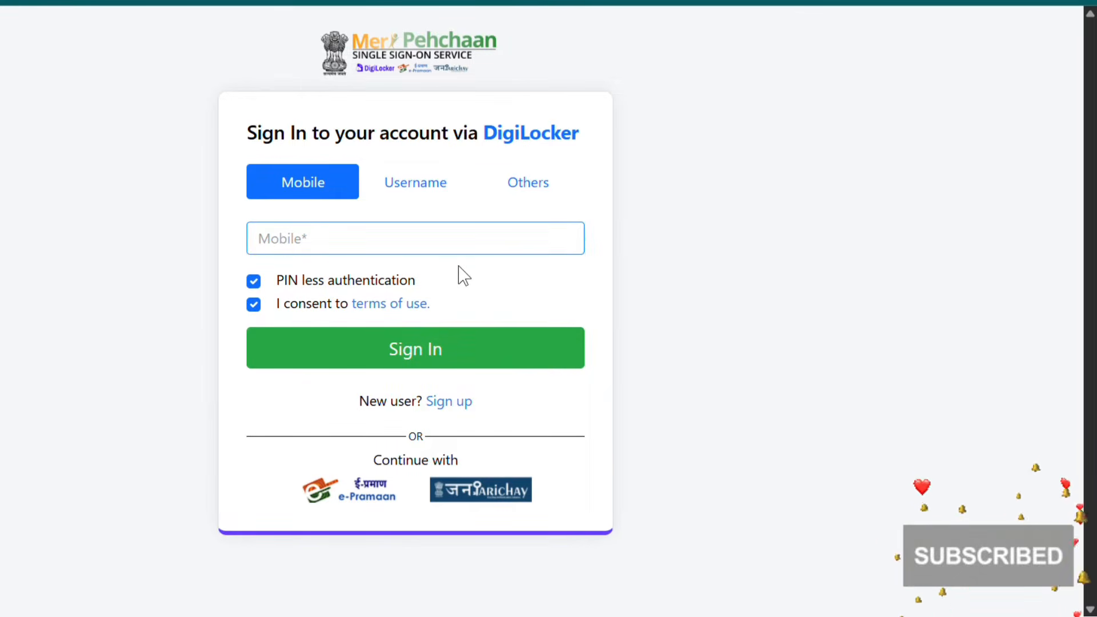
{"action": "type", "text": "**********"}
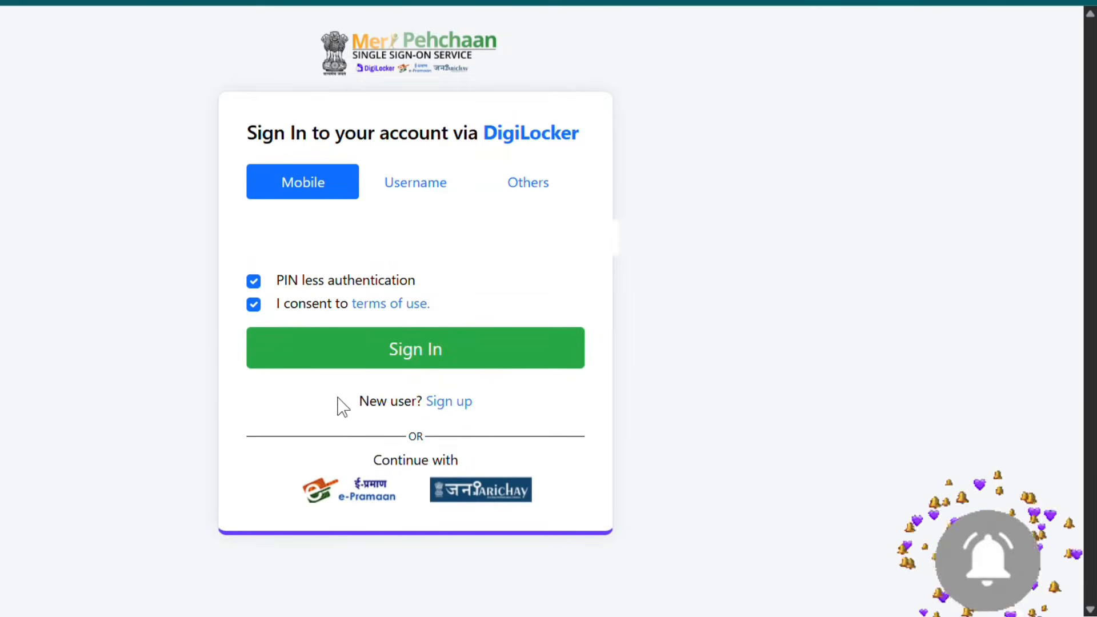
{"action": "left_click", "coordinate": [382, 366]}
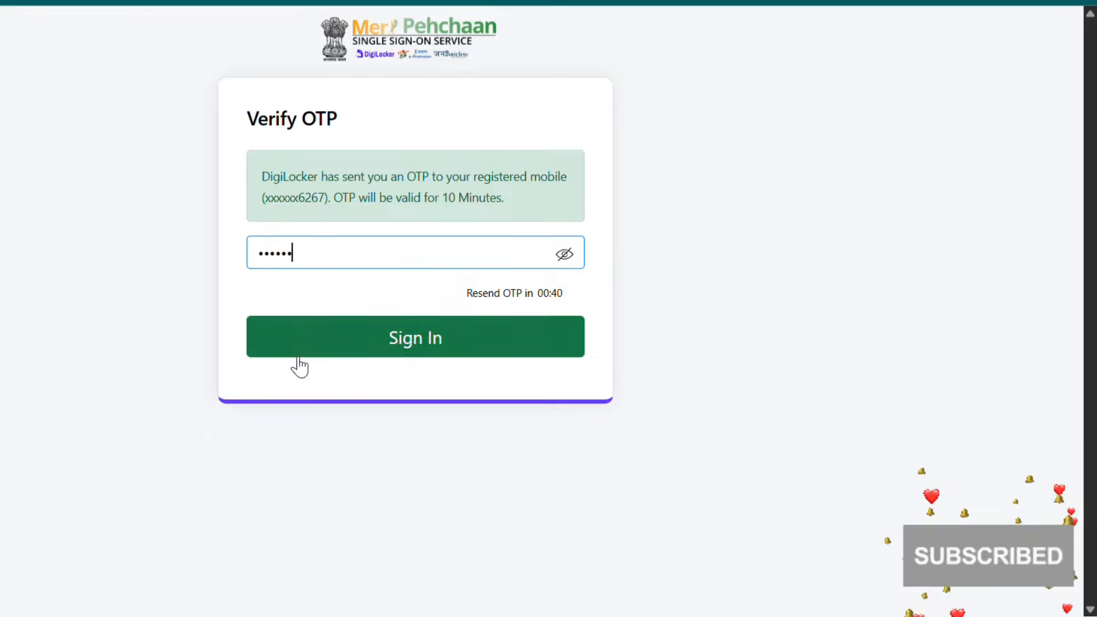
{"action": "left_click", "coordinate": [293, 351]}
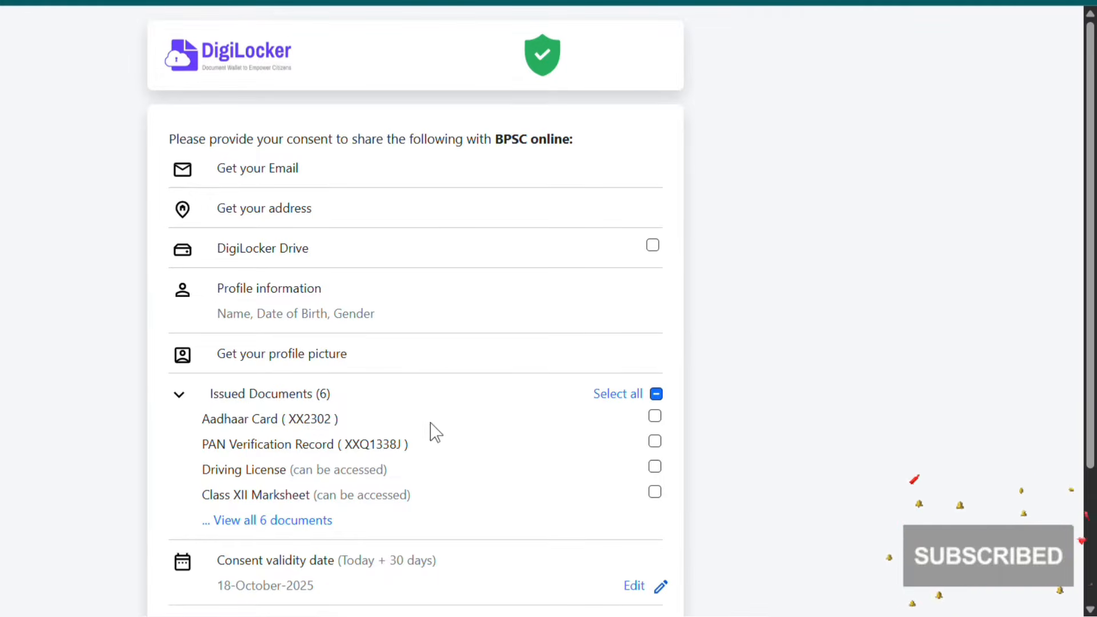
Tick Aadhaar Card, expand all 6 documents, and tick Class X Marksheet
{"action": "scroll", "coordinate": [423, 383], "scroll_direction": "down", "scroll_amount": 2}
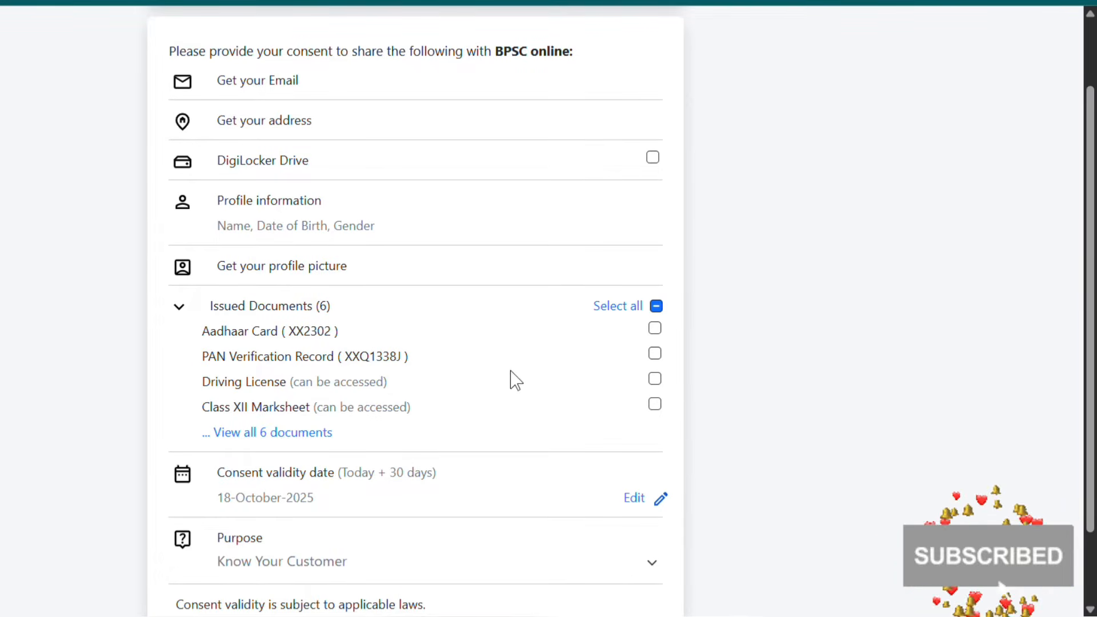
{"action": "left_click", "coordinate": [655, 329]}
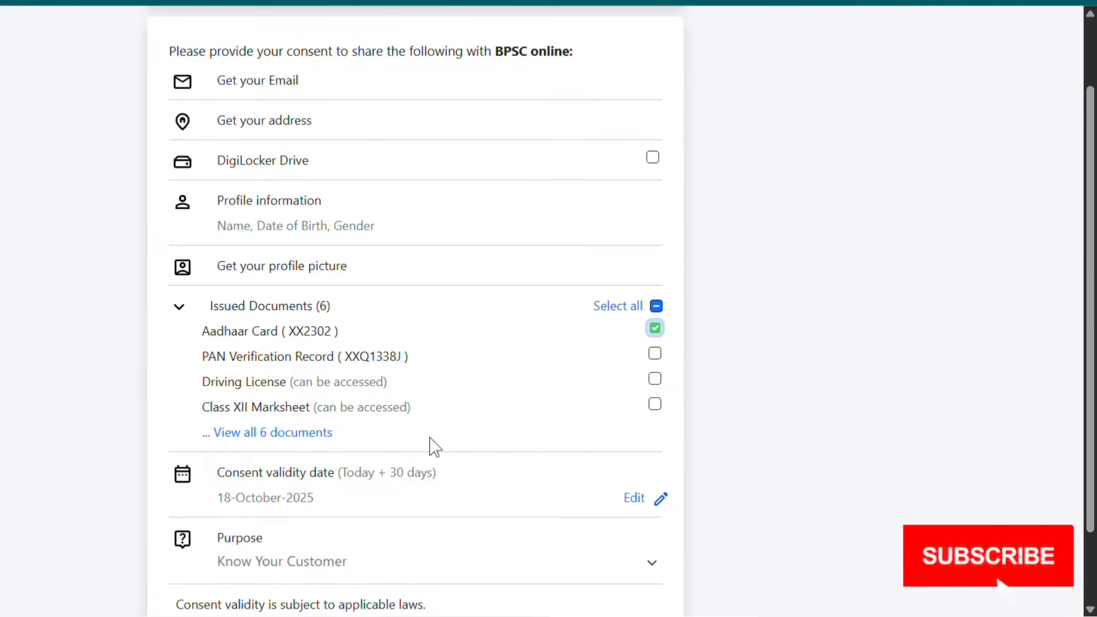
{"action": "left_click", "coordinate": [316, 440]}
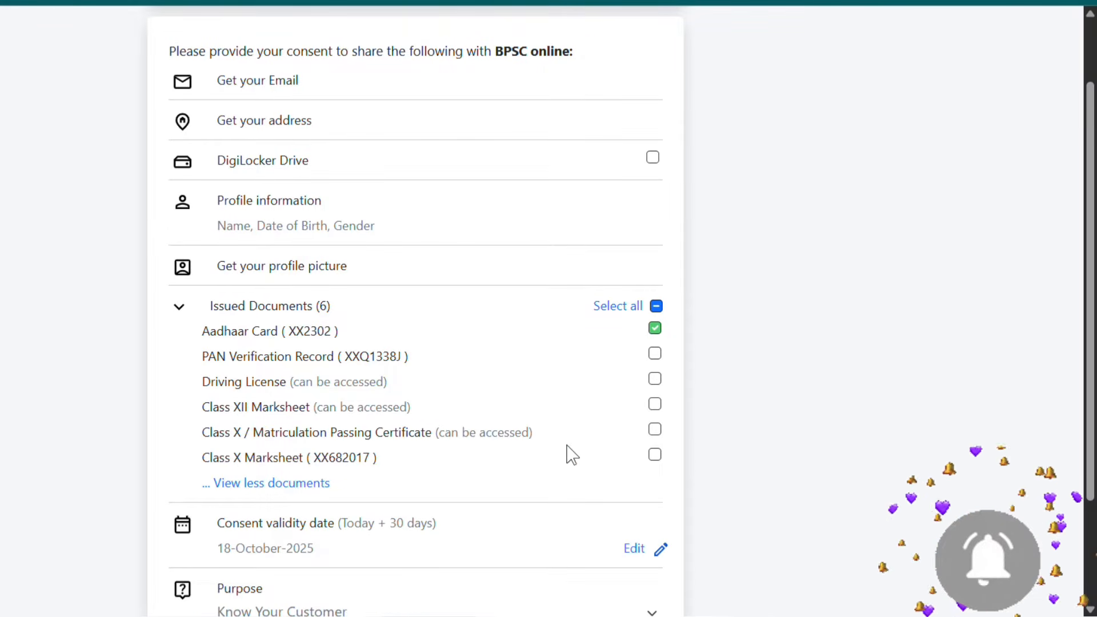
{"action": "left_click", "coordinate": [656, 457]}
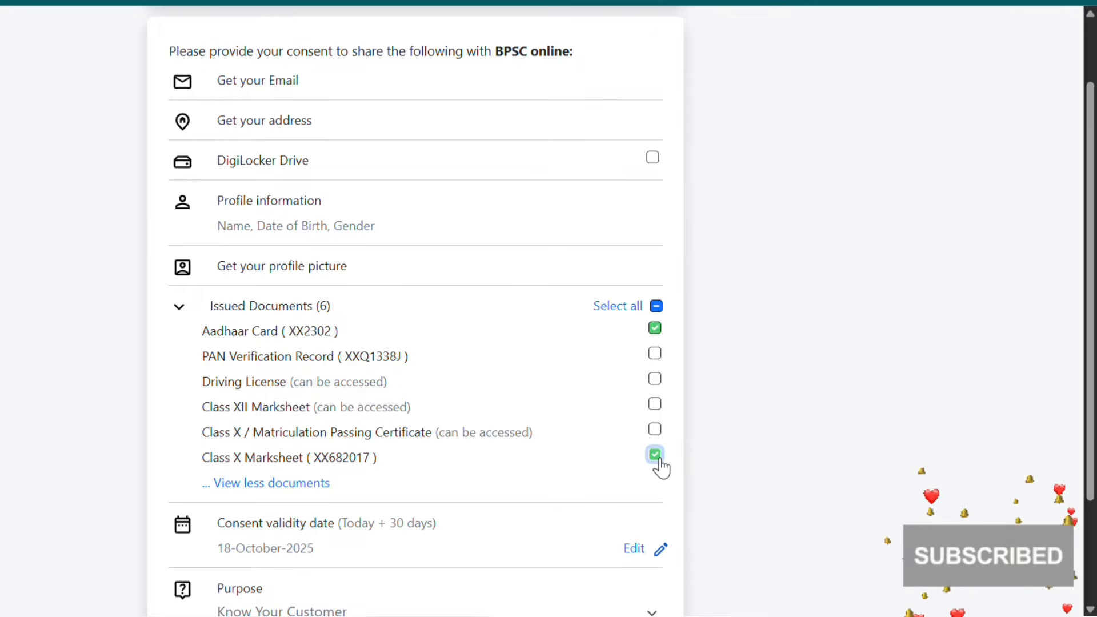
{"action": "scroll", "coordinate": [377, 464], "scroll_direction": "down", "scroll_amount": 3}
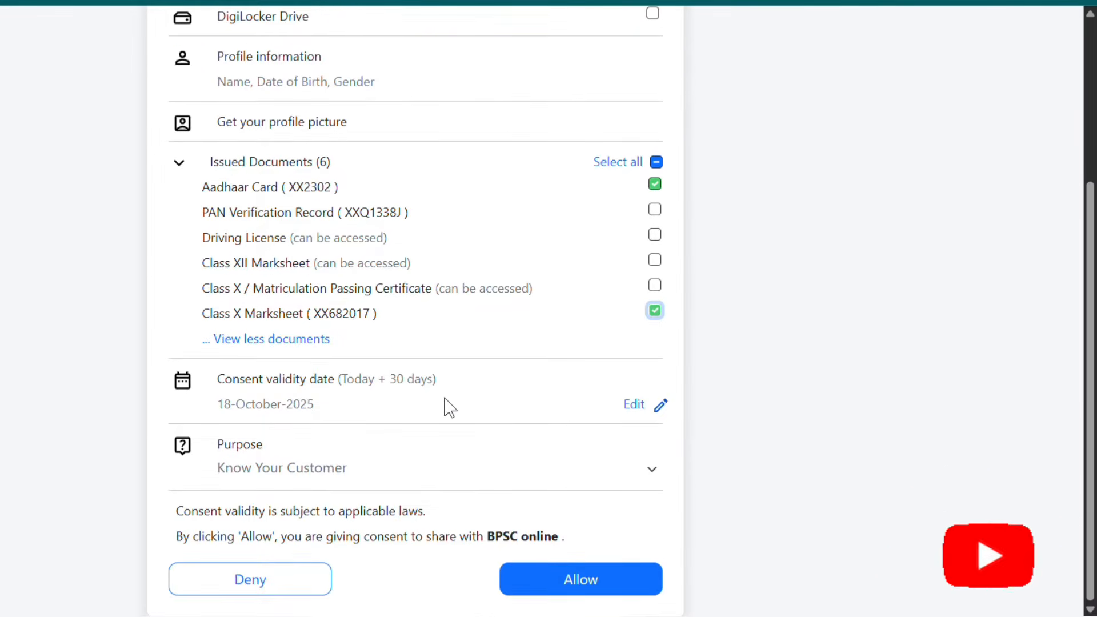
Click Allow to share the documents, review the home page instructions, and open Profile Creation
{"action": "left_click", "coordinate": [624, 590]}
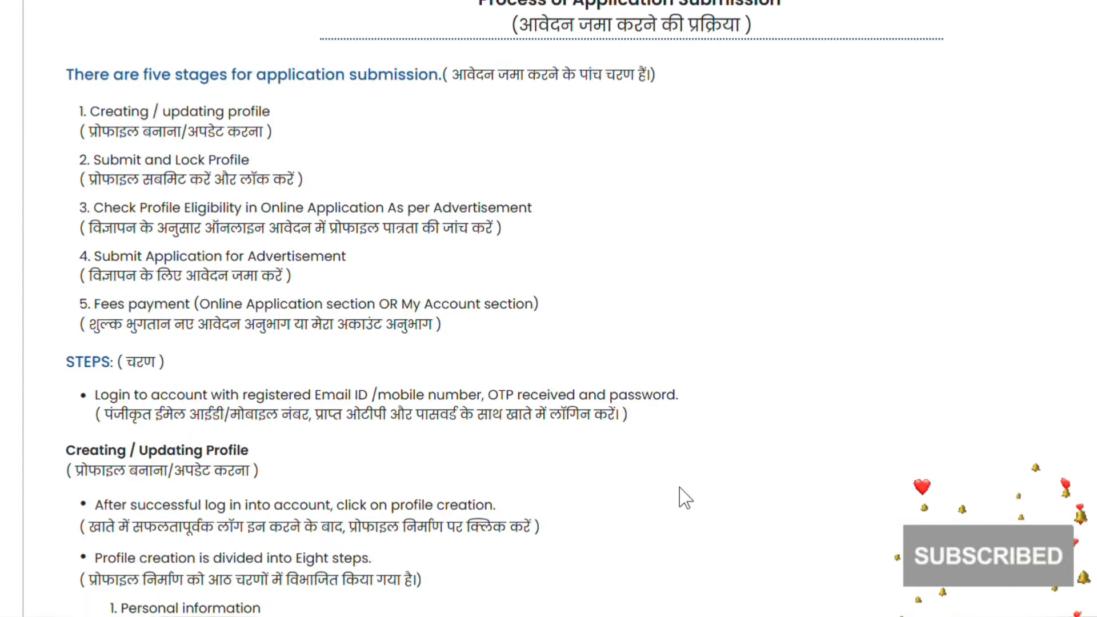
{"action": "scroll", "coordinate": [685, 498], "scroll_direction": "up", "scroll_amount": 5}
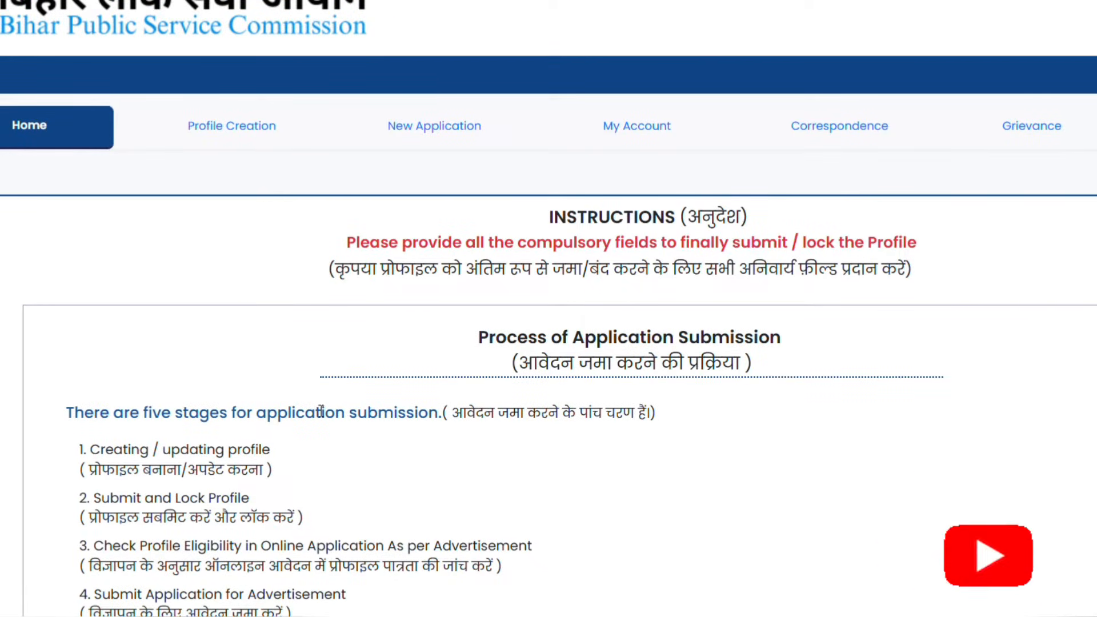
{"action": "scroll", "coordinate": [617, 358], "scroll_direction": "down", "scroll_amount": 2}
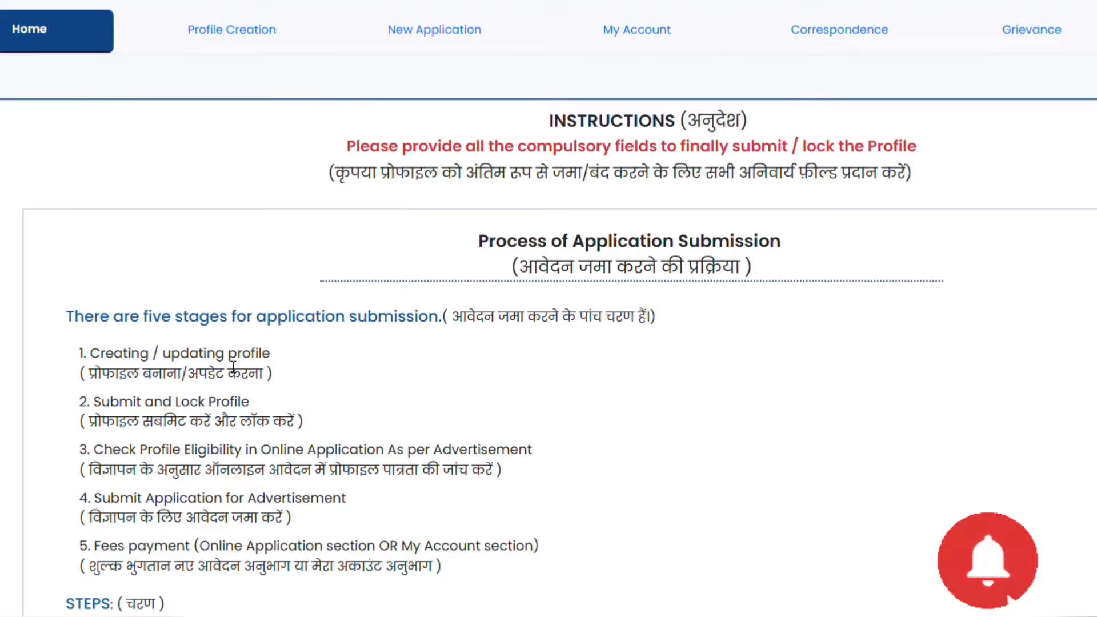
{"action": "scroll", "coordinate": [94, 367], "scroll_direction": "down", "scroll_amount": 3}
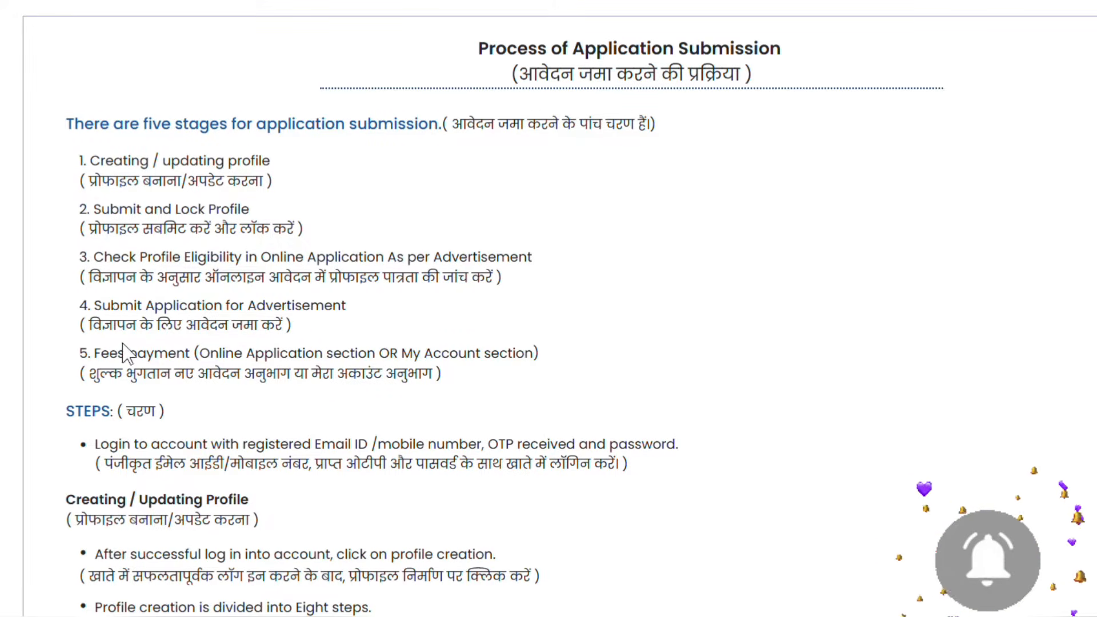
{"action": "scroll", "coordinate": [363, 412], "scroll_direction": "up", "scroll_amount": 1}
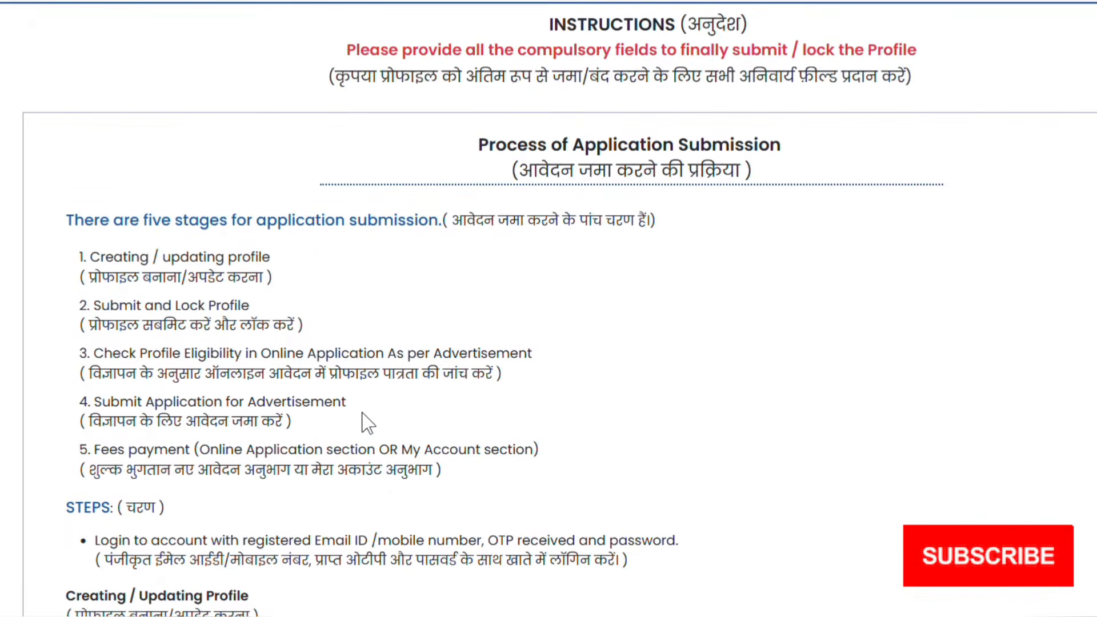
{"action": "scroll", "coordinate": [366, 411], "scroll_direction": "up", "scroll_amount": 1}
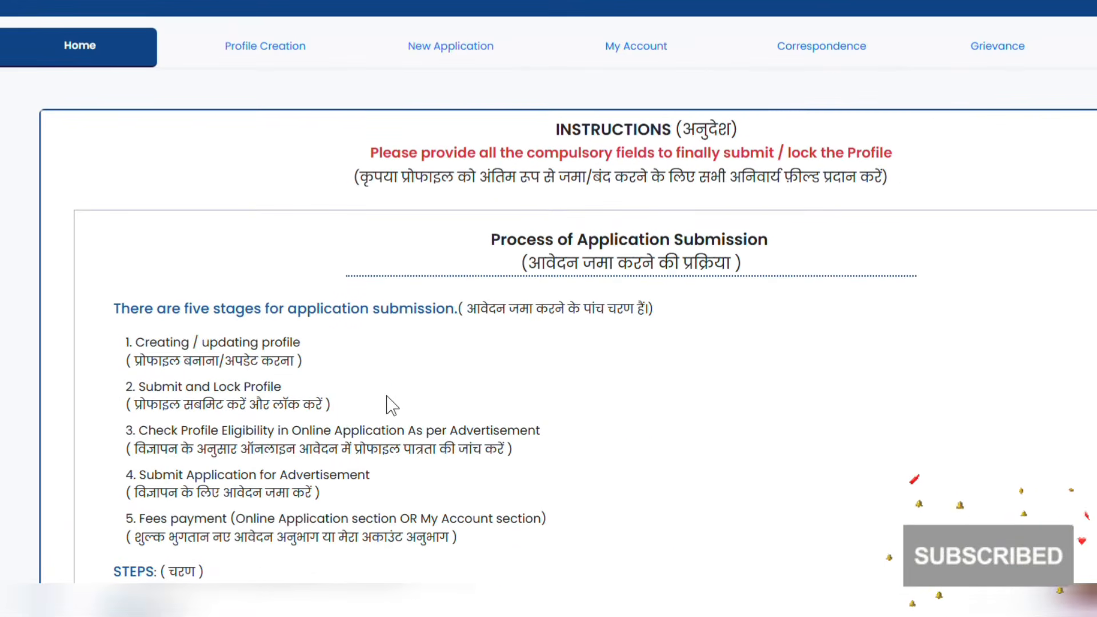
{"action": "scroll", "coordinate": [445, 406], "scroll_direction": "up", "scroll_amount": 2}
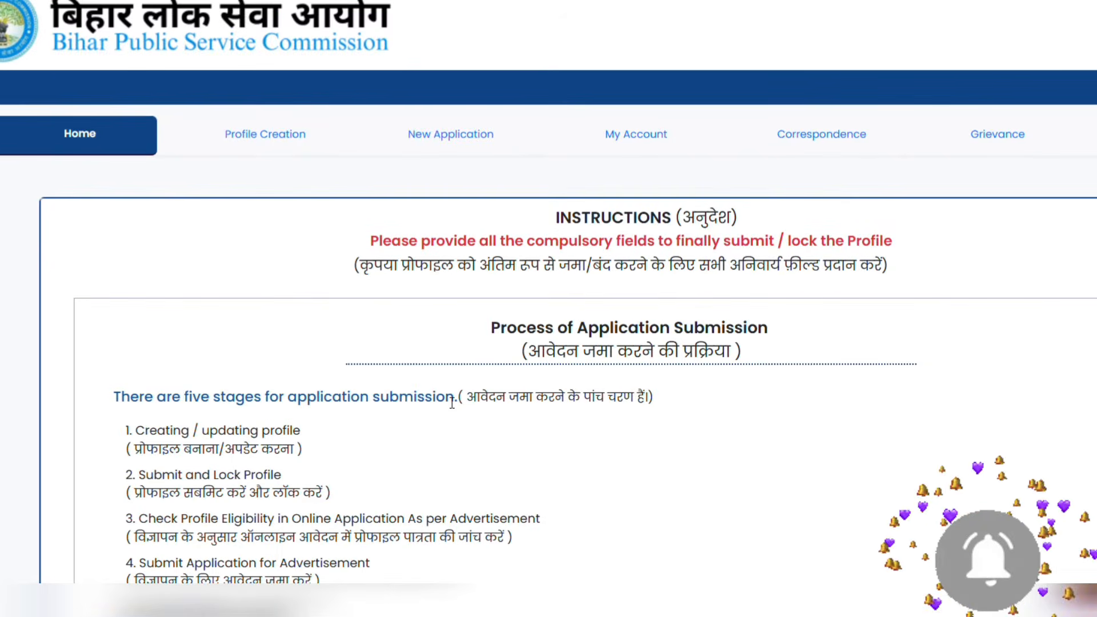
{"action": "left_click", "coordinate": [297, 153]}
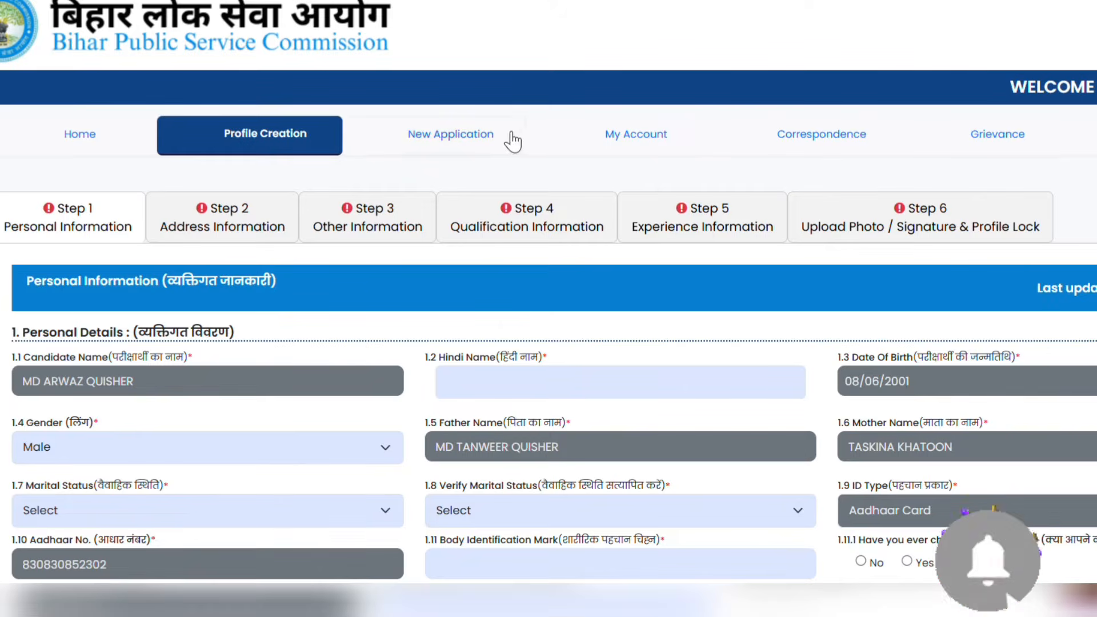
Begin the Hindi Name field by typing 'mo'
{"action": "scroll", "coordinate": [422, 257], "scroll_direction": "down", "scroll_amount": 2}
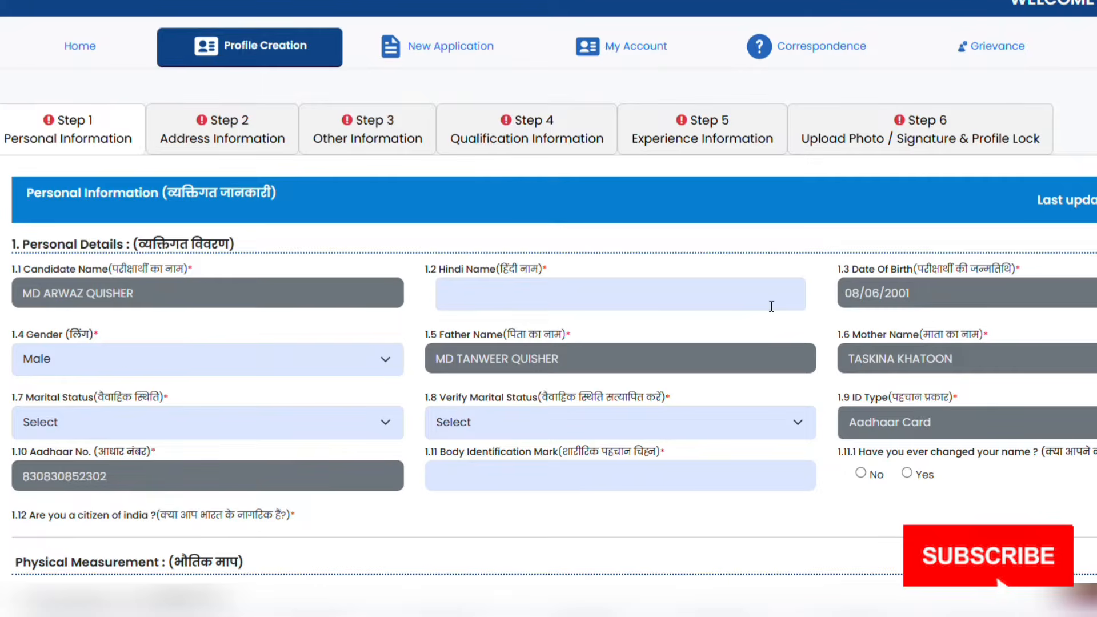
{"action": "left_click", "coordinate": [539, 303]}
{"action": "type", "text": "m"}
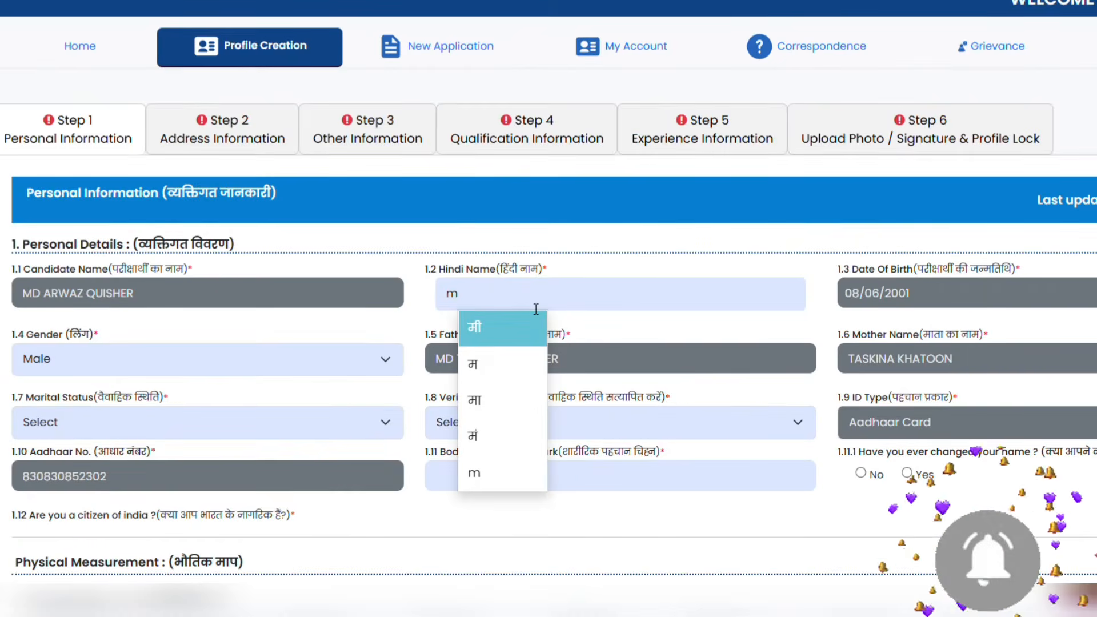
{"action": "type", "text": "o"}
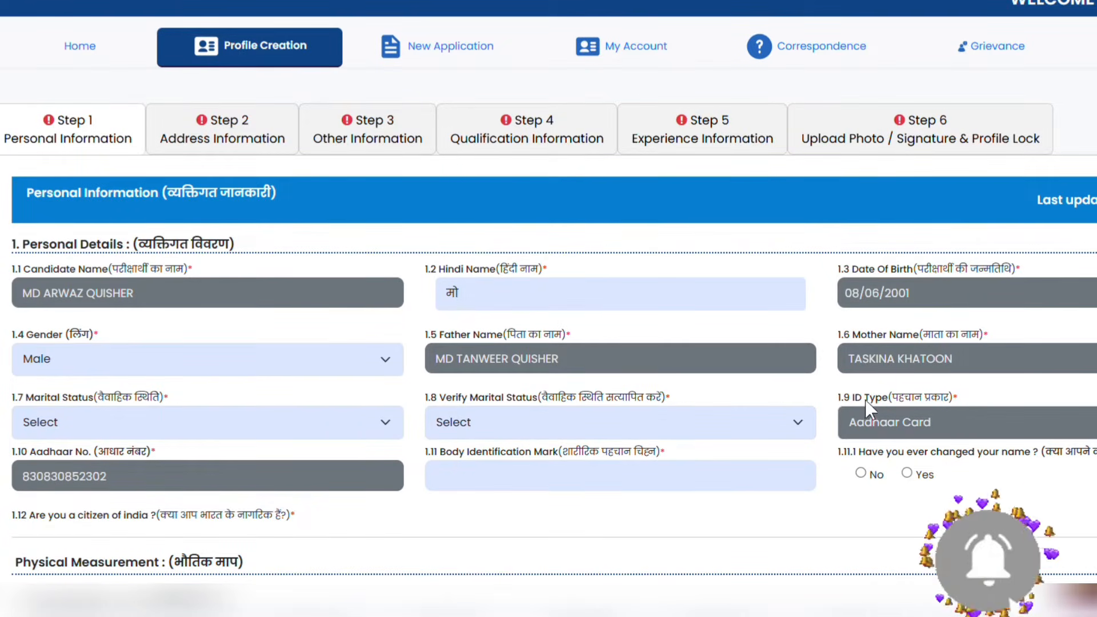
Set Marital Status to Unmarried and move into the Body Identification Mark field
{"action": "scroll", "coordinate": [257, 394], "scroll_direction": "down", "scroll_amount": 1}
{"action": "scroll", "coordinate": [257, 393], "scroll_direction": "down", "scroll_amount": 1}
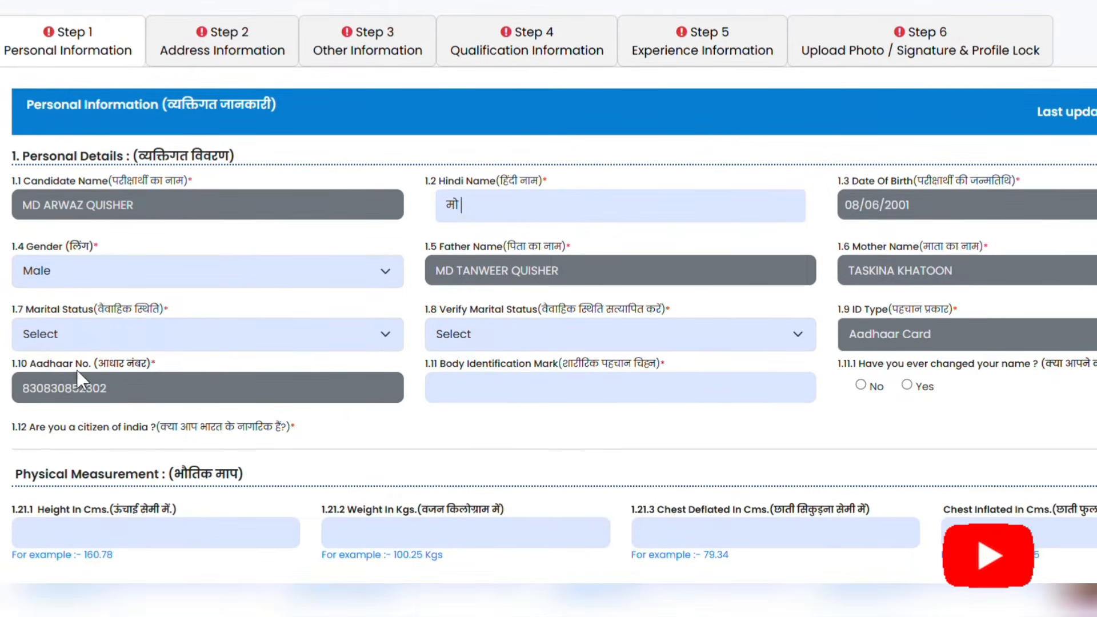
{"action": "left_click", "coordinate": [88, 332]}
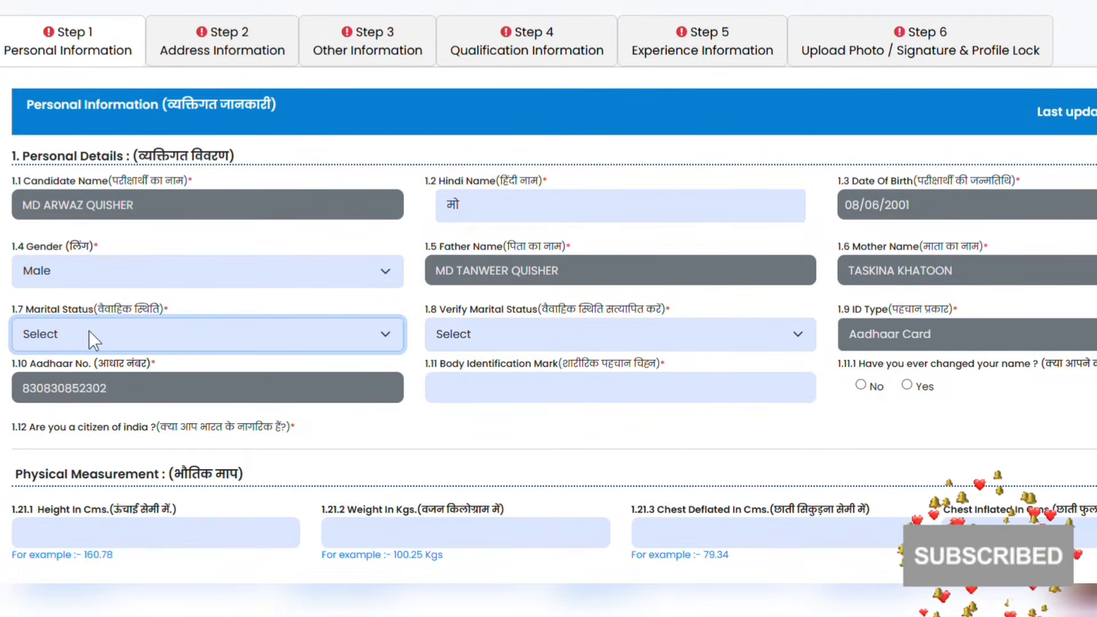
{"action": "left_click", "coordinate": [65, 409]}
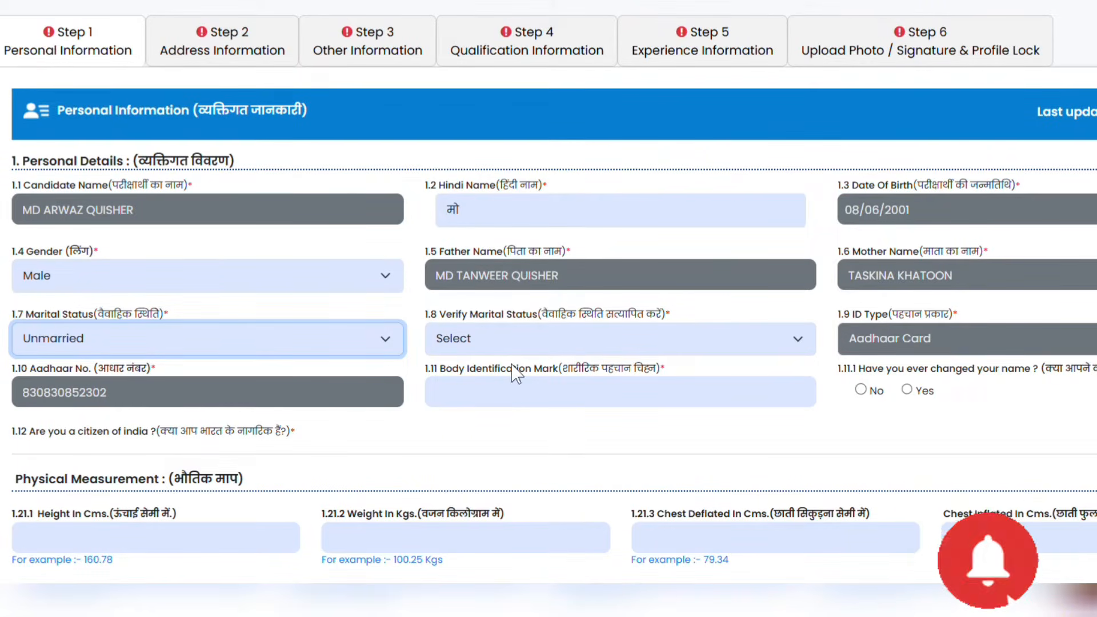
{"action": "left_click", "coordinate": [484, 407]}
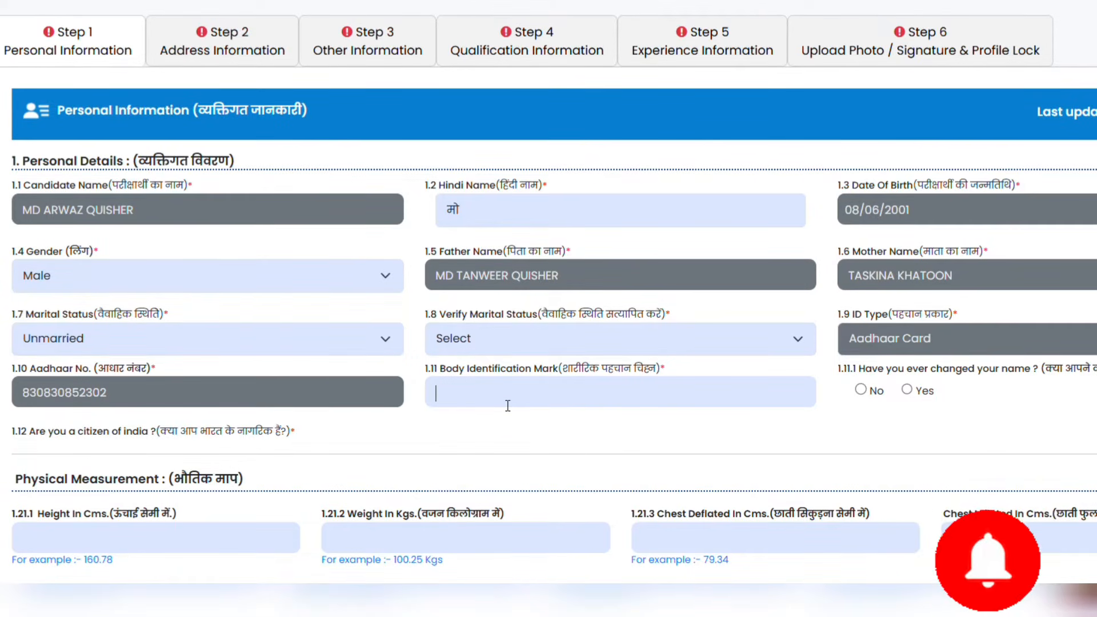
{"action": "scroll", "coordinate": [508, 406], "scroll_direction": "down", "scroll_amount": 3}
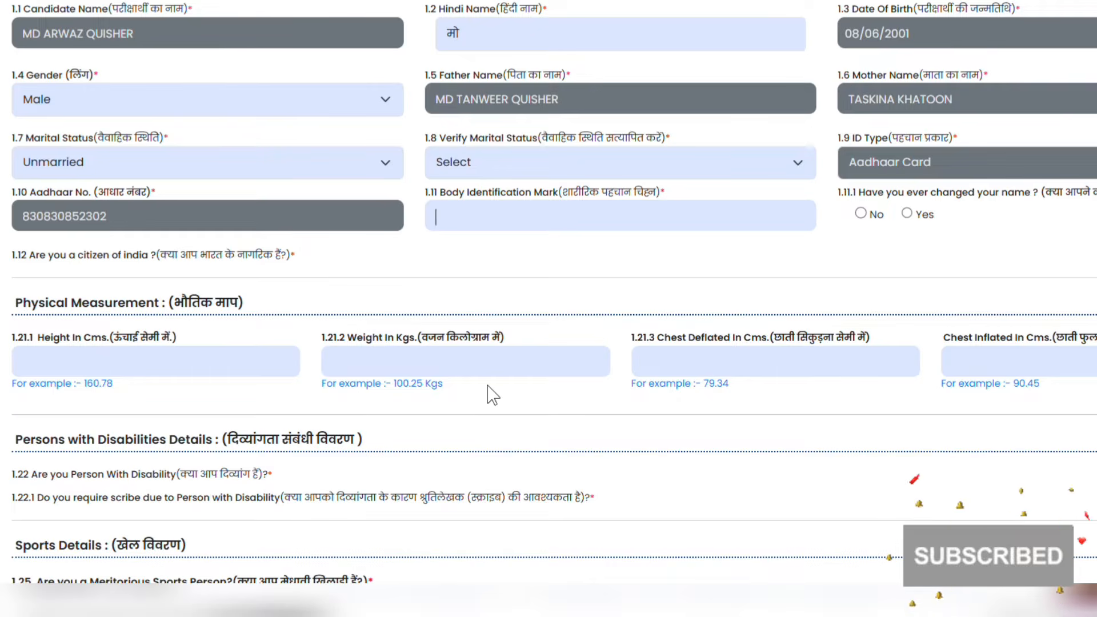
{"action": "scroll", "coordinate": [465, 385], "scroll_direction": "down", "scroll_amount": 2}
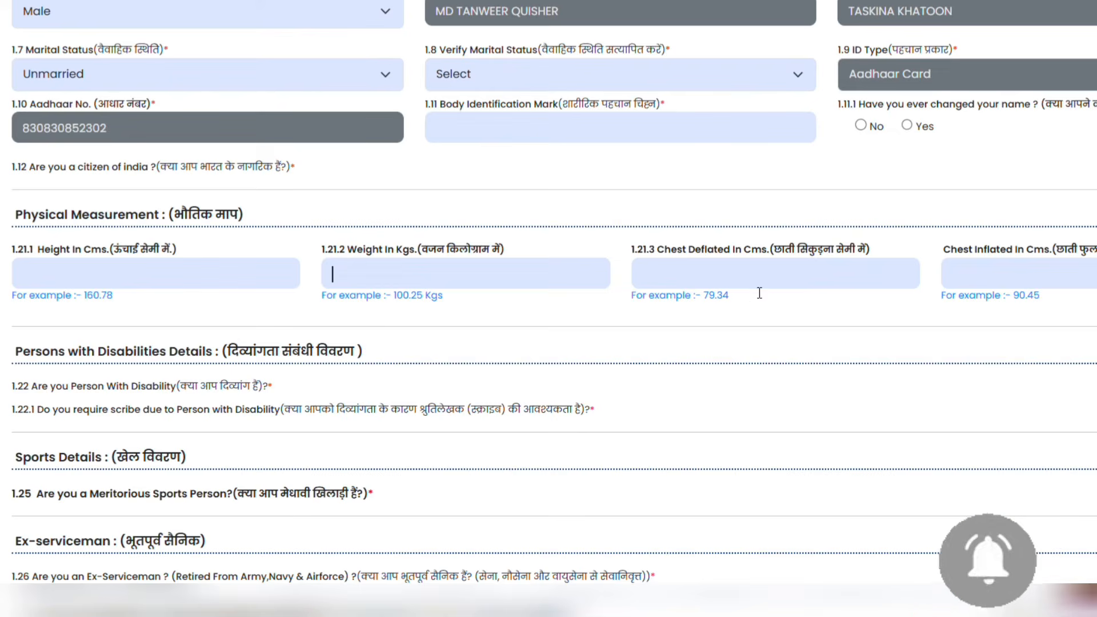
{"action": "left_click", "coordinate": [694, 279]}
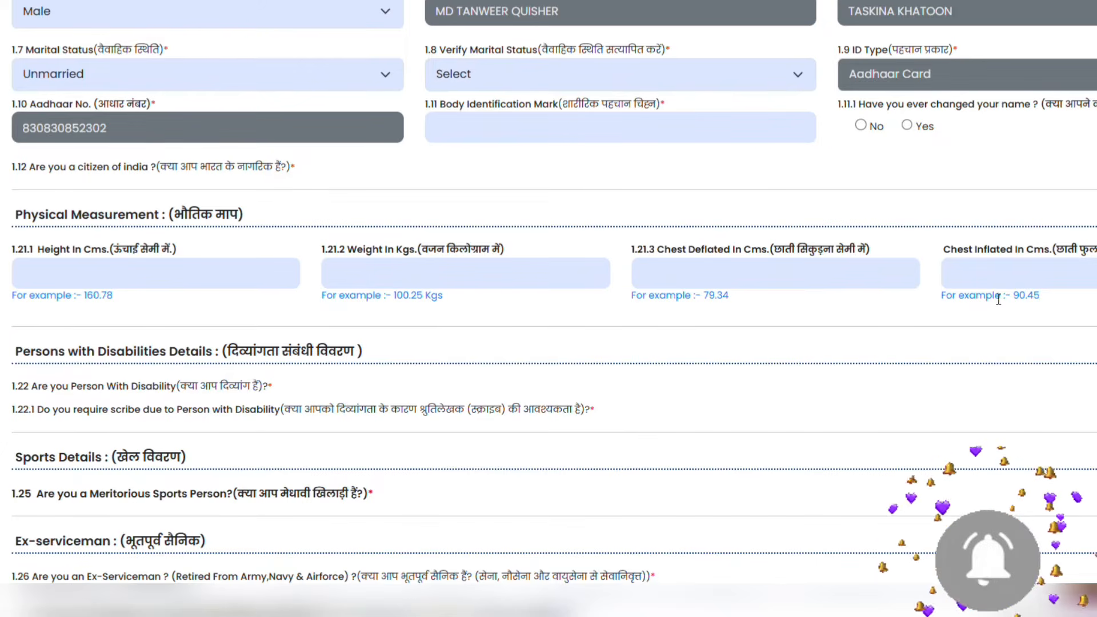
{"action": "scroll", "coordinate": [580, 362], "scroll_direction": "down", "scroll_amount": 3}
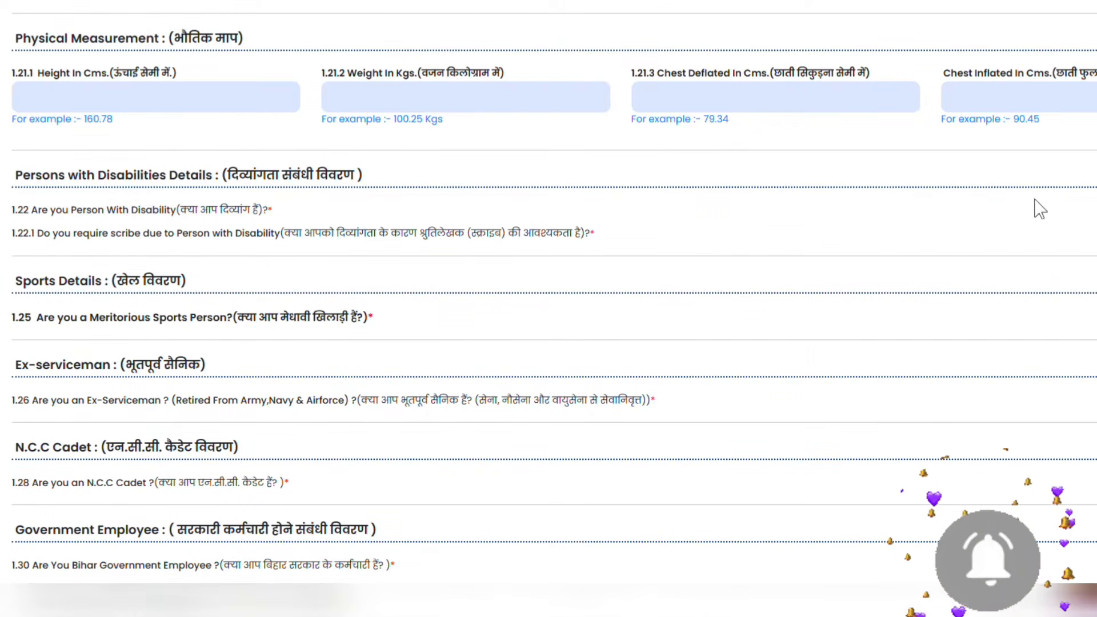
Answer No to both the Ex-serviceman and 1.28 NCC Cadet questions
{"action": "scroll", "coordinate": [96, 375], "scroll_direction": "down", "scroll_amount": 2}
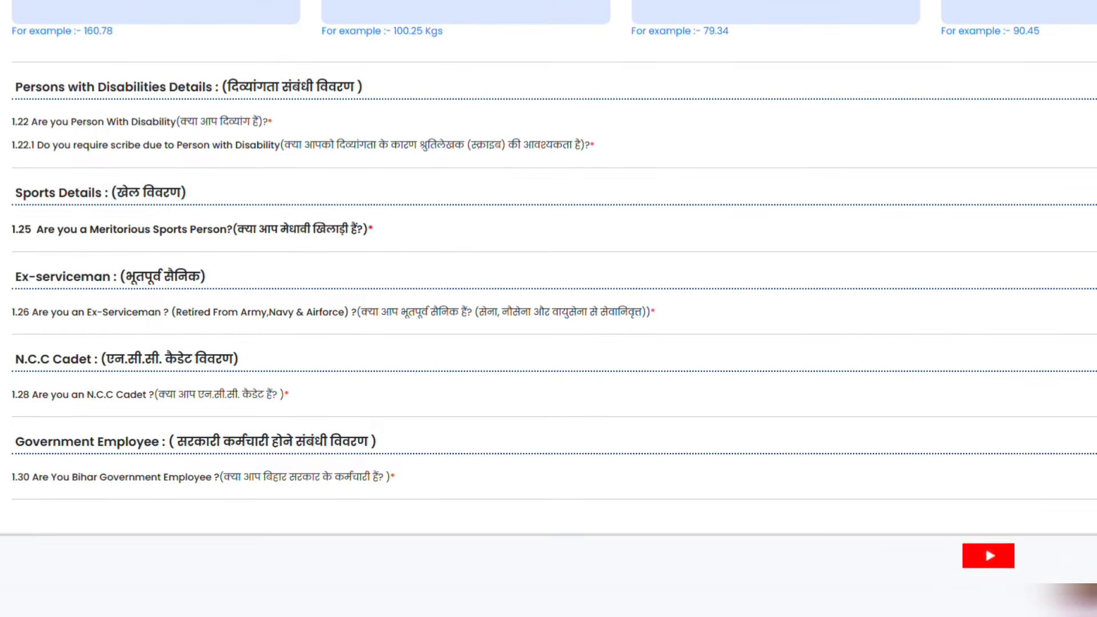
{"action": "scroll", "coordinate": [1051, 286], "scroll_direction": "down", "scroll_amount": 1}
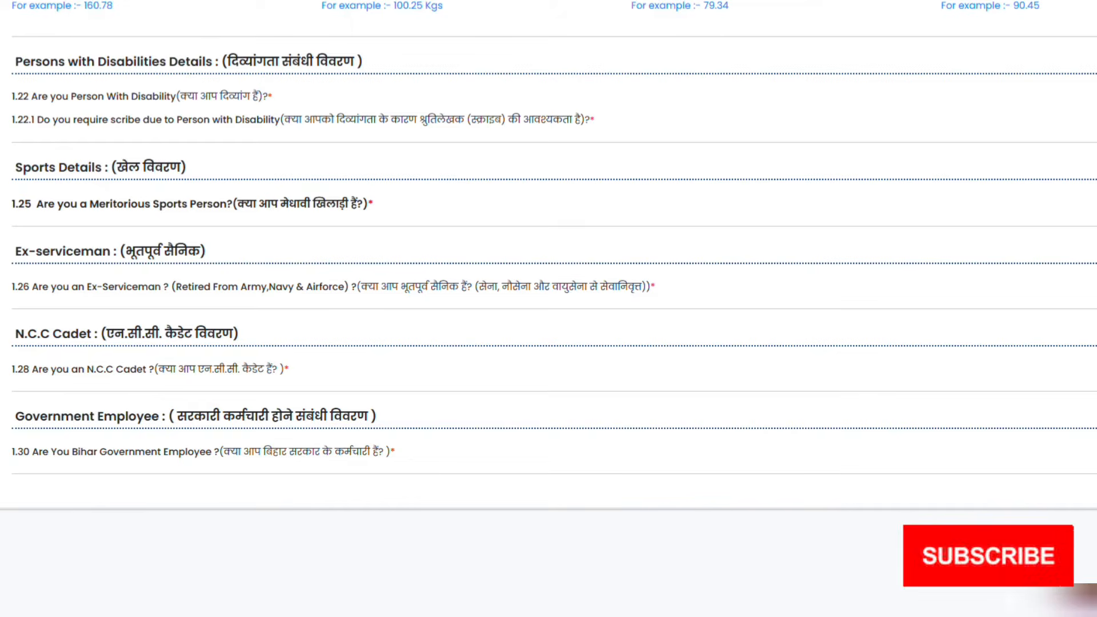
{"action": "left_click", "coordinate": [1095, 287]}
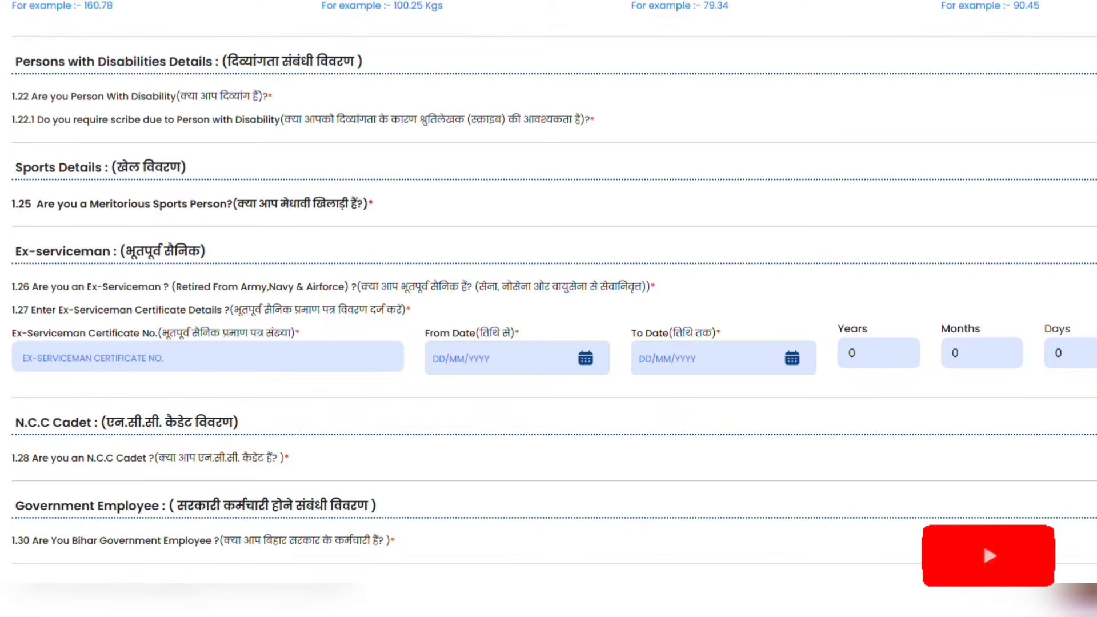
{"action": "left_click", "coordinate": [1095, 287]}
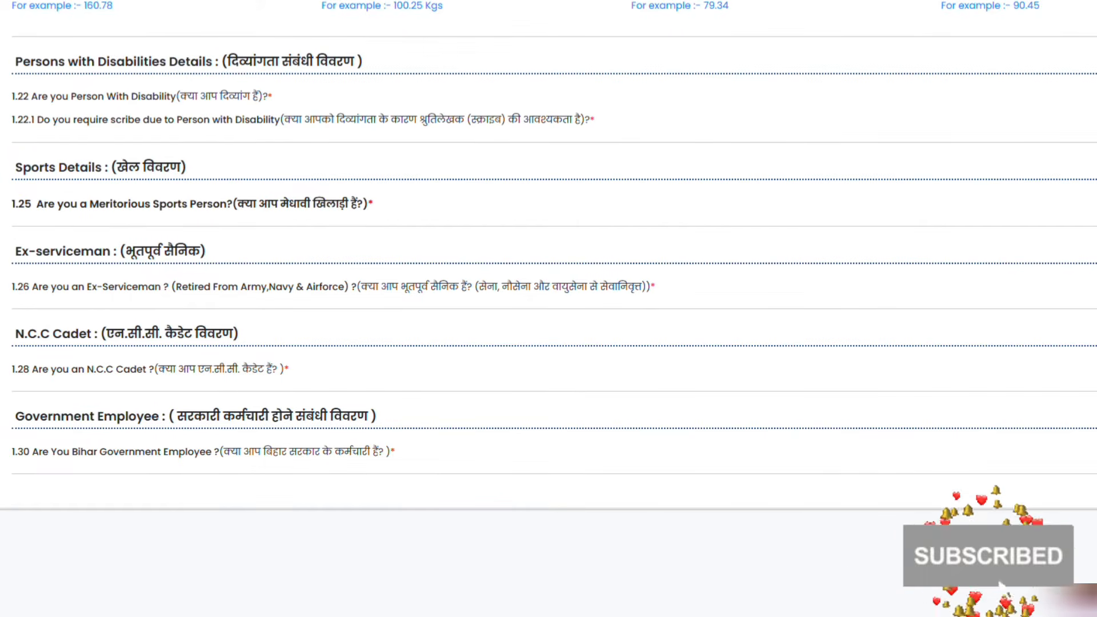
{"action": "left_click", "coordinate": [1095, 369]}
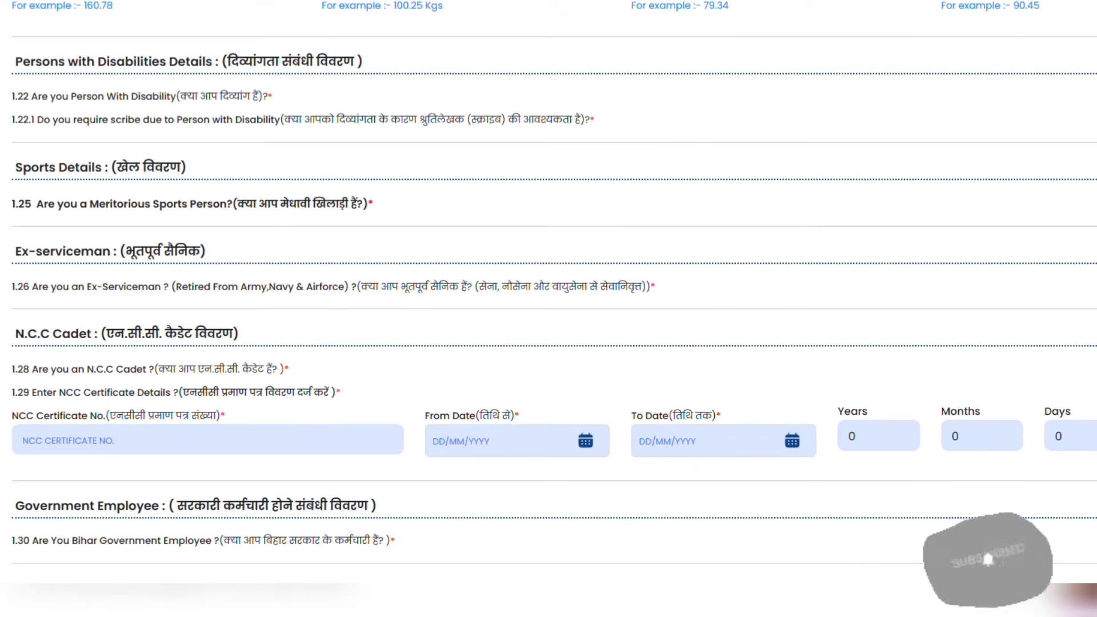
{"action": "left_click", "coordinate": [1095, 369]}
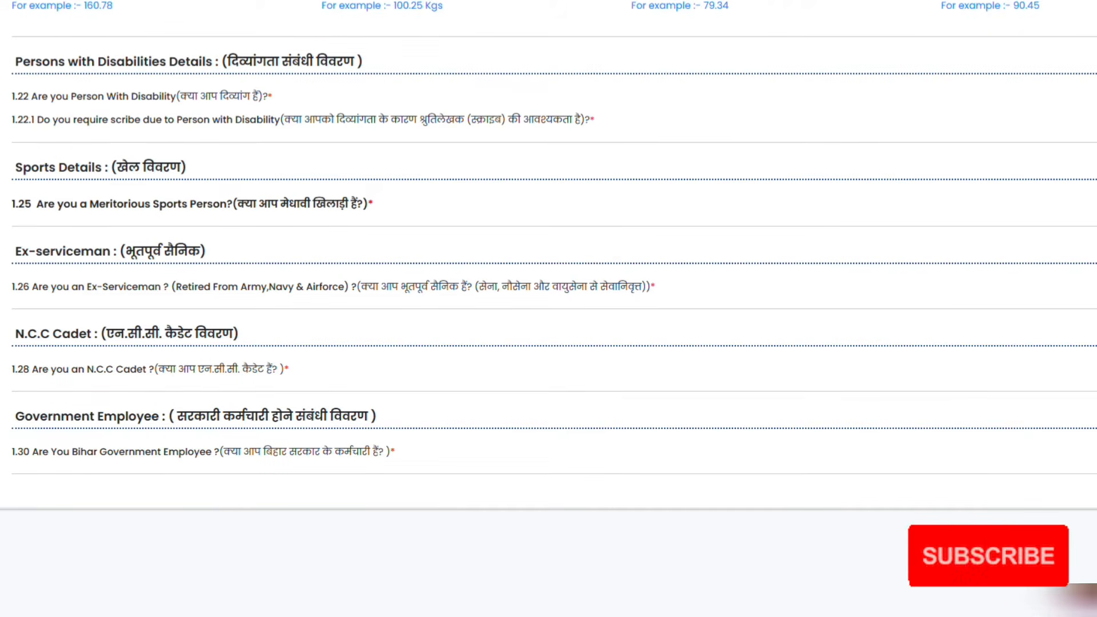
Answer the 1.30 Bihar Government Employee question and scroll back up to the Step tabs
{"action": "left_click", "coordinate": [1094, 452]}
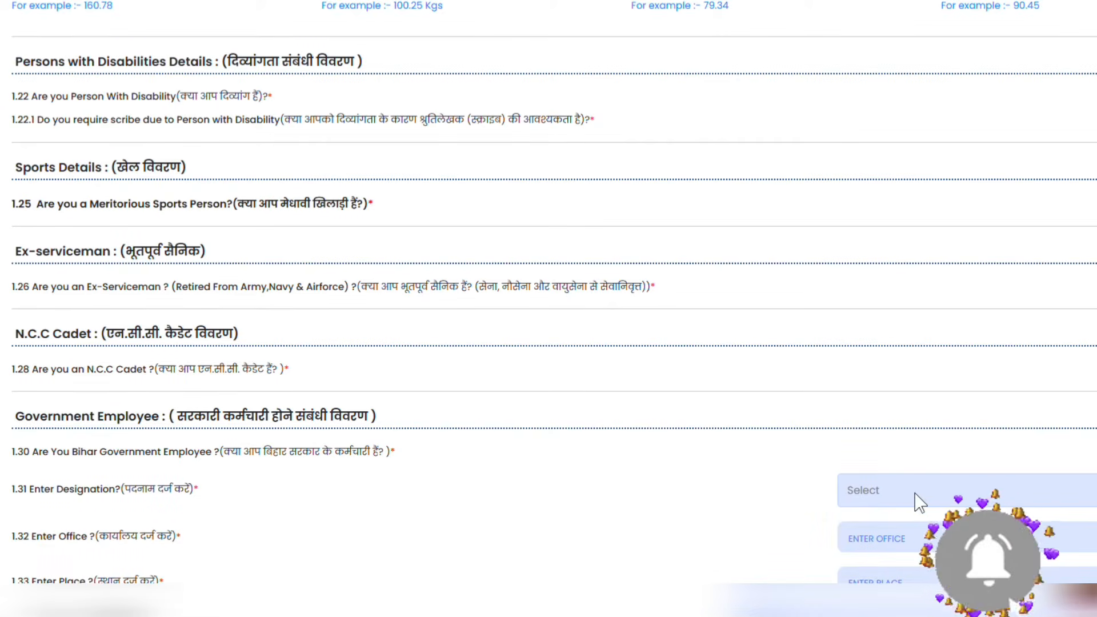
{"action": "scroll", "coordinate": [920, 503], "scroll_direction": "down", "scroll_amount": 3}
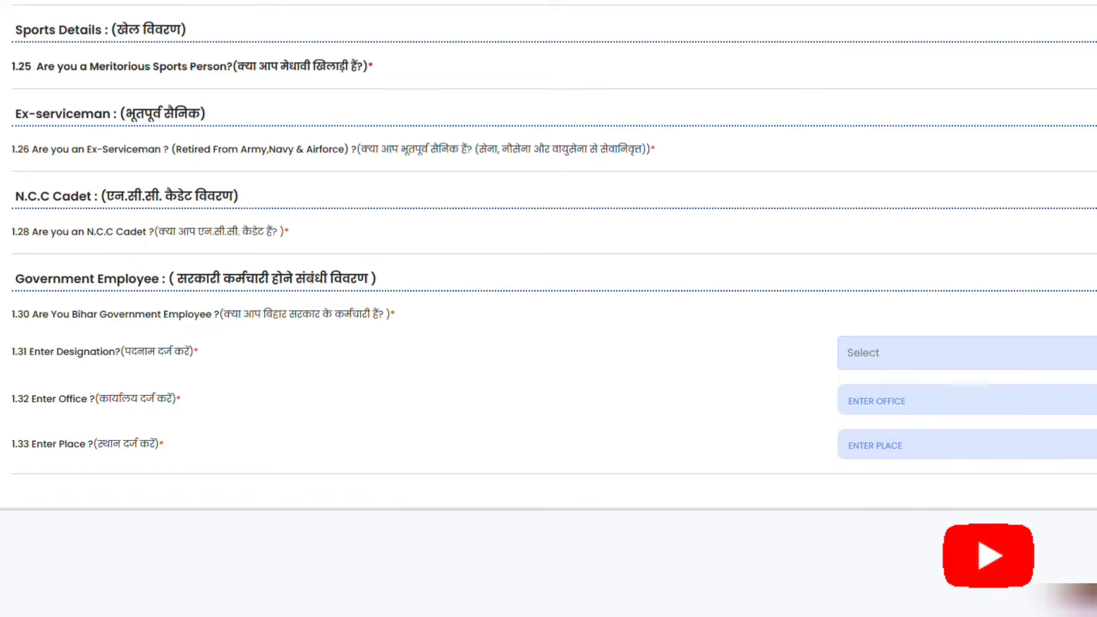
{"action": "scroll", "coordinate": [1028, 362], "scroll_direction": "up", "scroll_amount": 3}
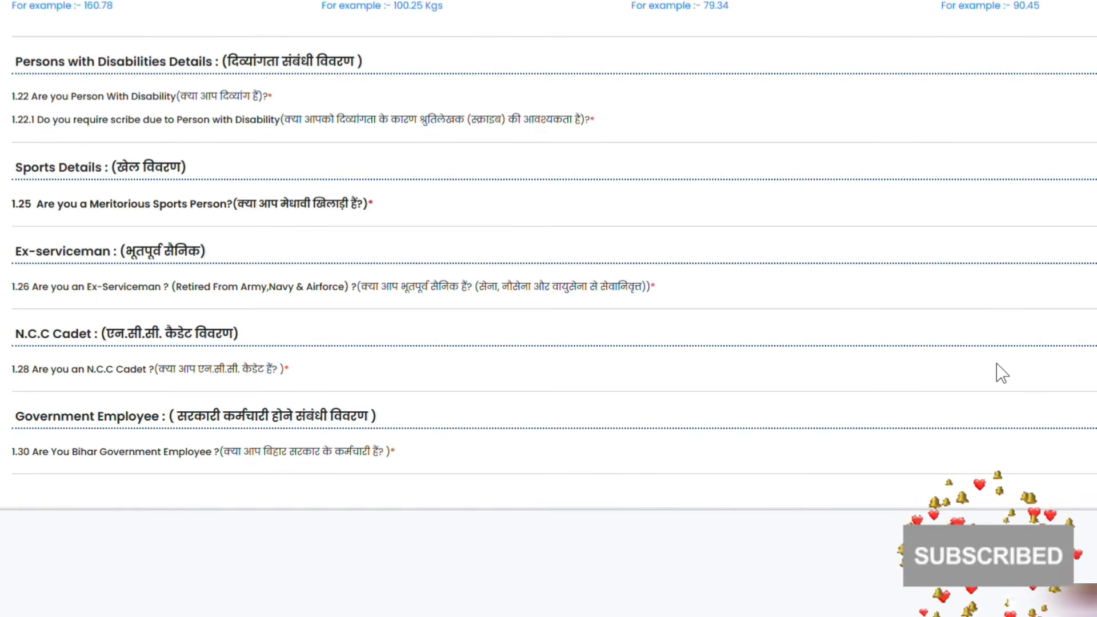
{"action": "scroll", "coordinate": [852, 392], "scroll_direction": "up", "scroll_amount": 4}
{"action": "scroll", "coordinate": [851, 393], "scroll_direction": "down", "scroll_amount": 3}
{"action": "scroll", "coordinate": [845, 389], "scroll_direction": "up", "scroll_amount": 6}
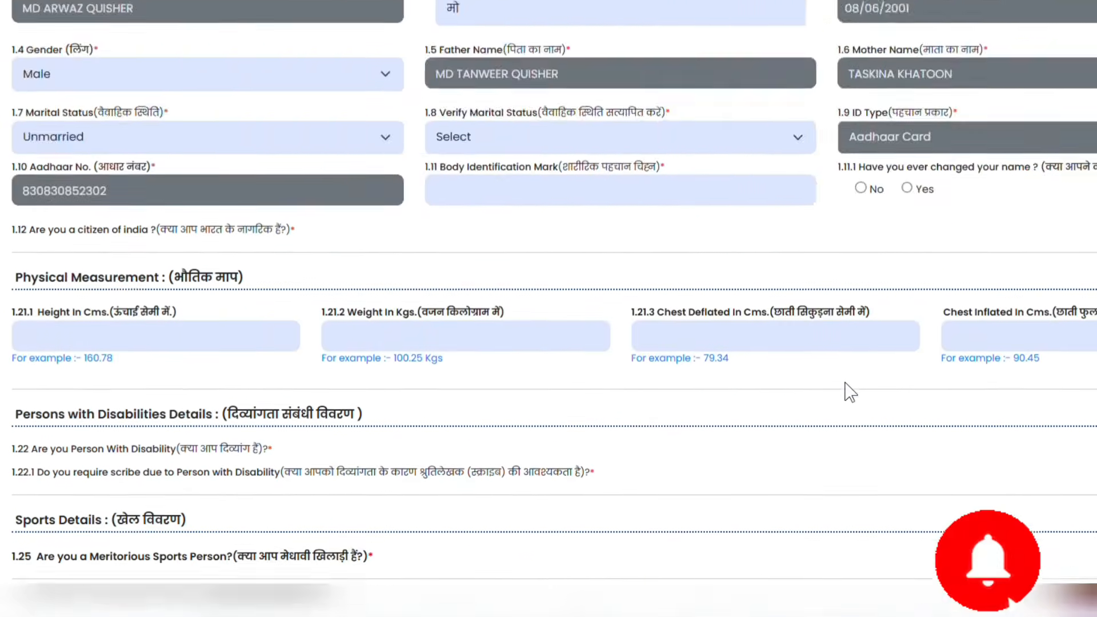
{"action": "scroll", "coordinate": [845, 388], "scroll_direction": "down", "scroll_amount": 6}
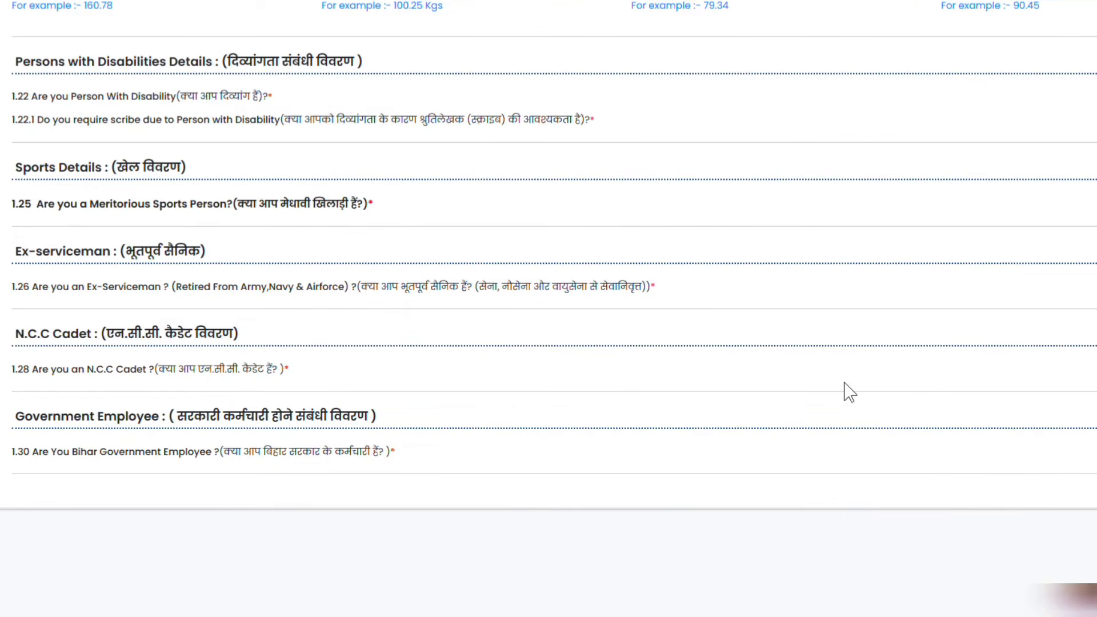
{"action": "scroll", "coordinate": [850, 392], "scroll_direction": "up", "scroll_amount": 9}
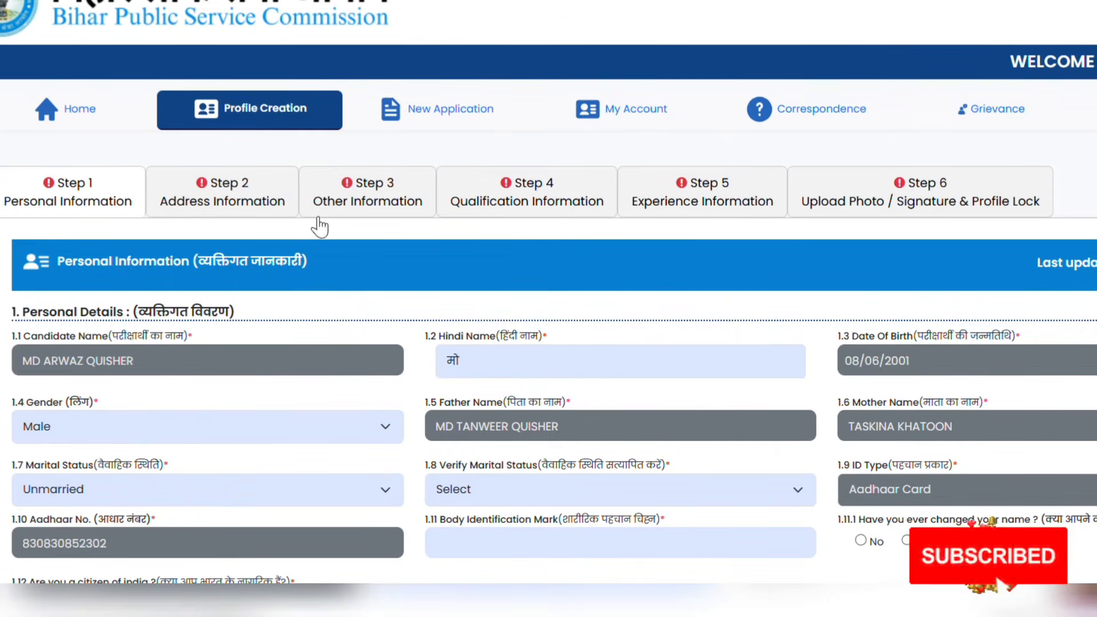
On Address Information, choose BIHAR as the permanent address state and tick Same as Above for correspondence
{"action": "left_click", "coordinate": [289, 198]}
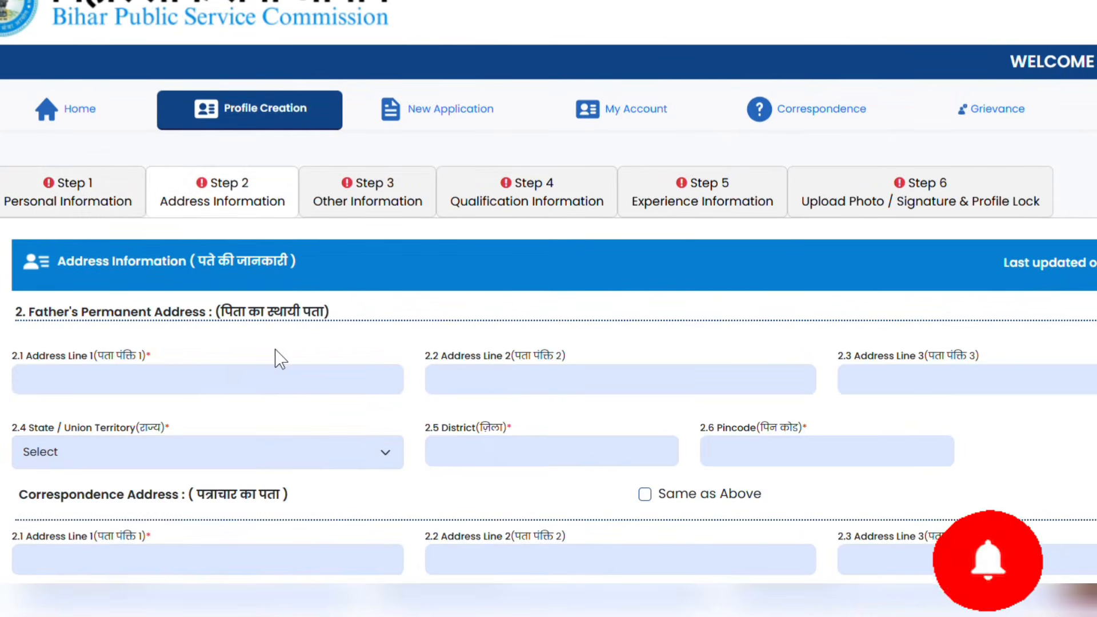
{"action": "scroll", "coordinate": [279, 359], "scroll_direction": "down", "scroll_amount": 4}
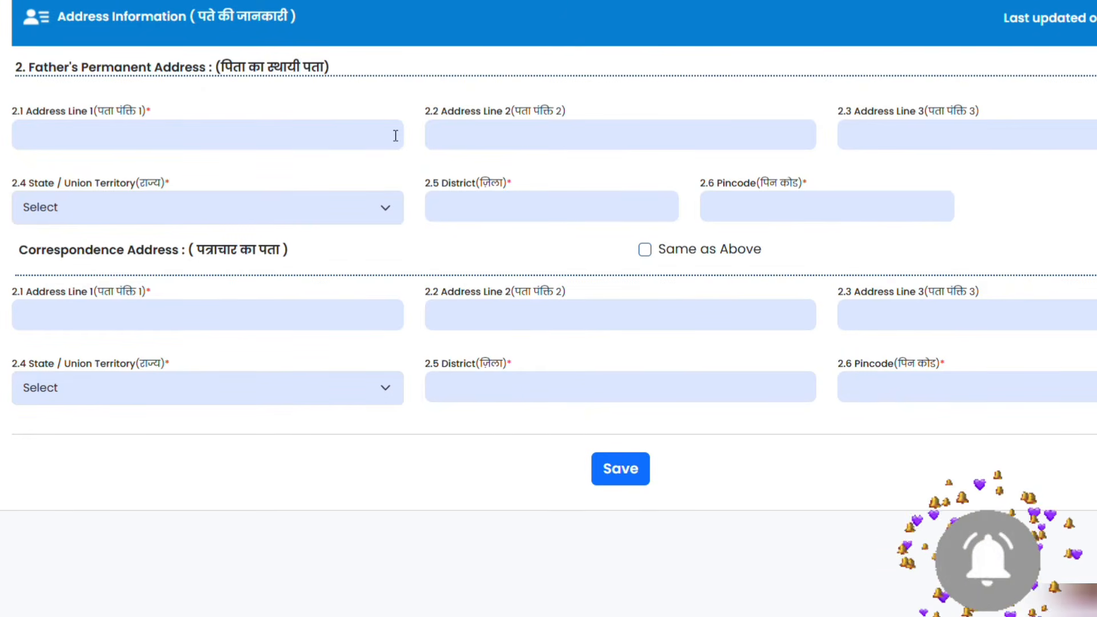
{"action": "left_click", "coordinate": [215, 223]}
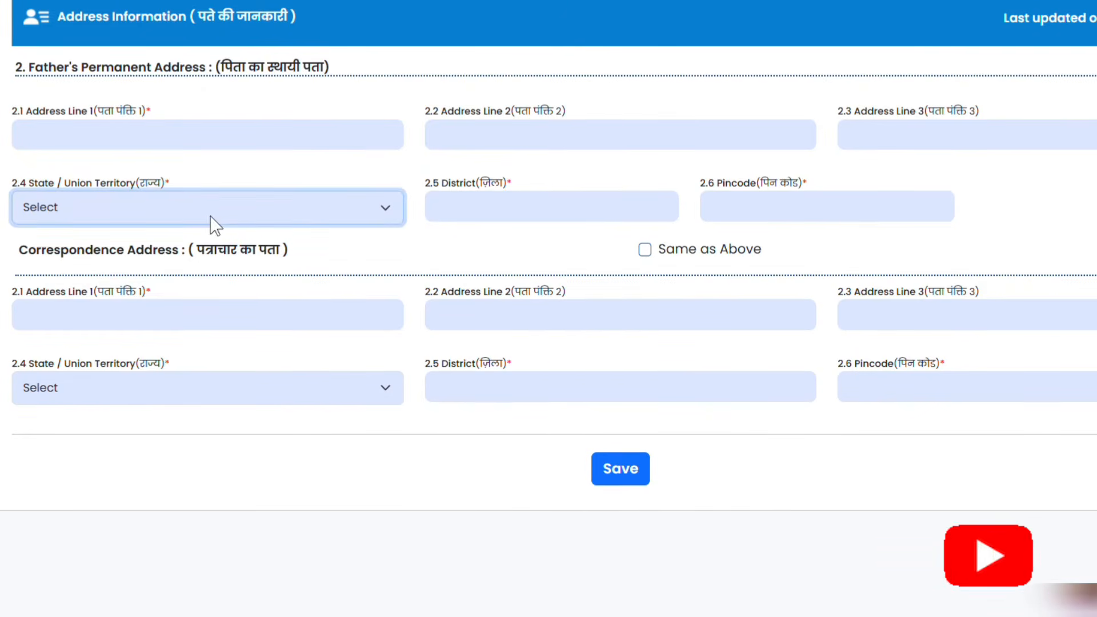
{"action": "left_click", "coordinate": [122, 372]}
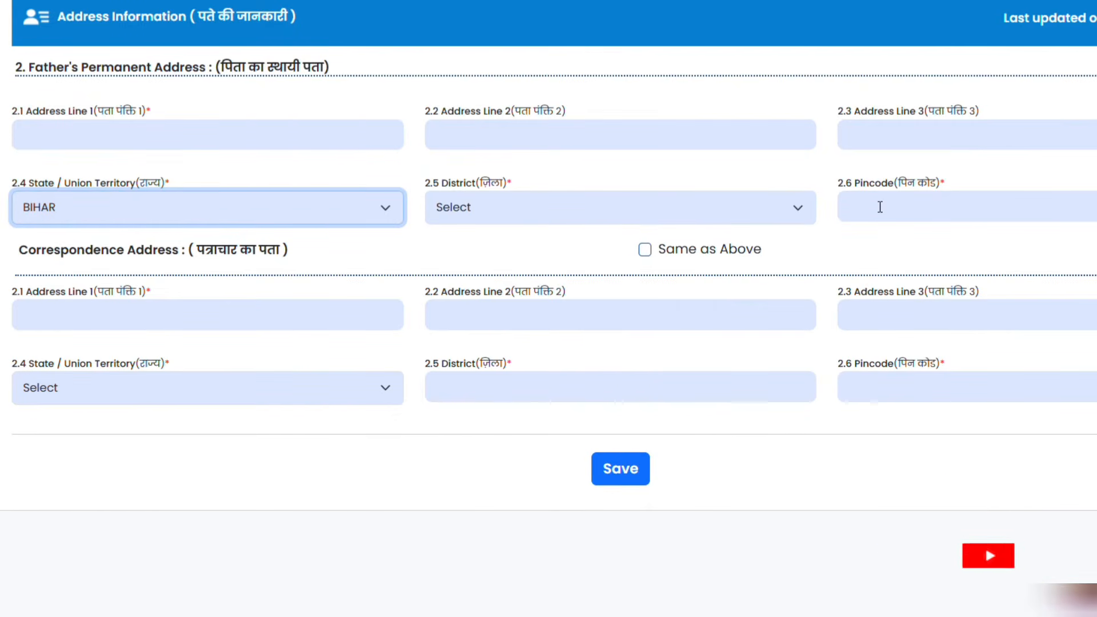
{"action": "left_click", "coordinate": [647, 256]}
{"action": "scroll", "coordinate": [651, 252], "scroll_direction": "up", "scroll_amount": 5}
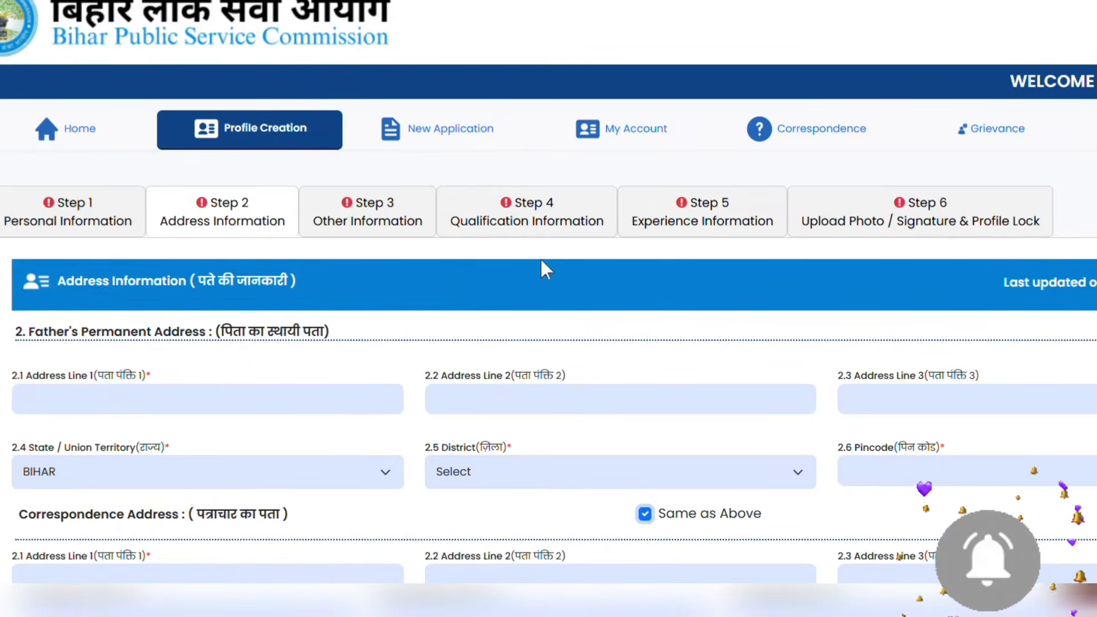
{"action": "left_click", "coordinate": [383, 235]}
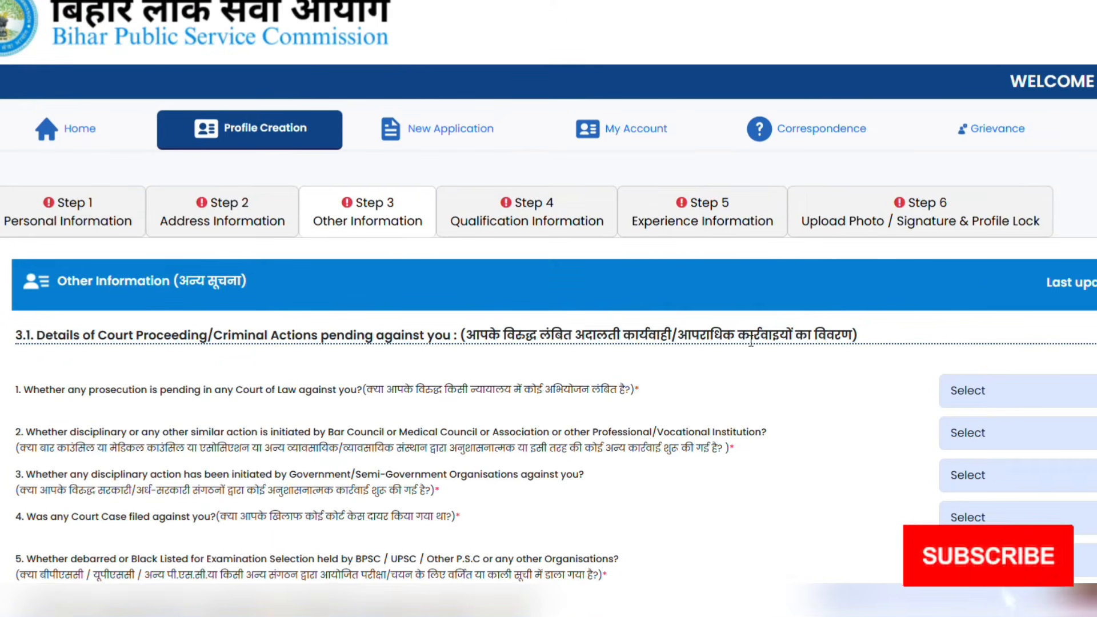
Answer No to question 1 about pending prosecution
{"action": "scroll", "coordinate": [751, 342], "scroll_direction": "down", "scroll_amount": 3}
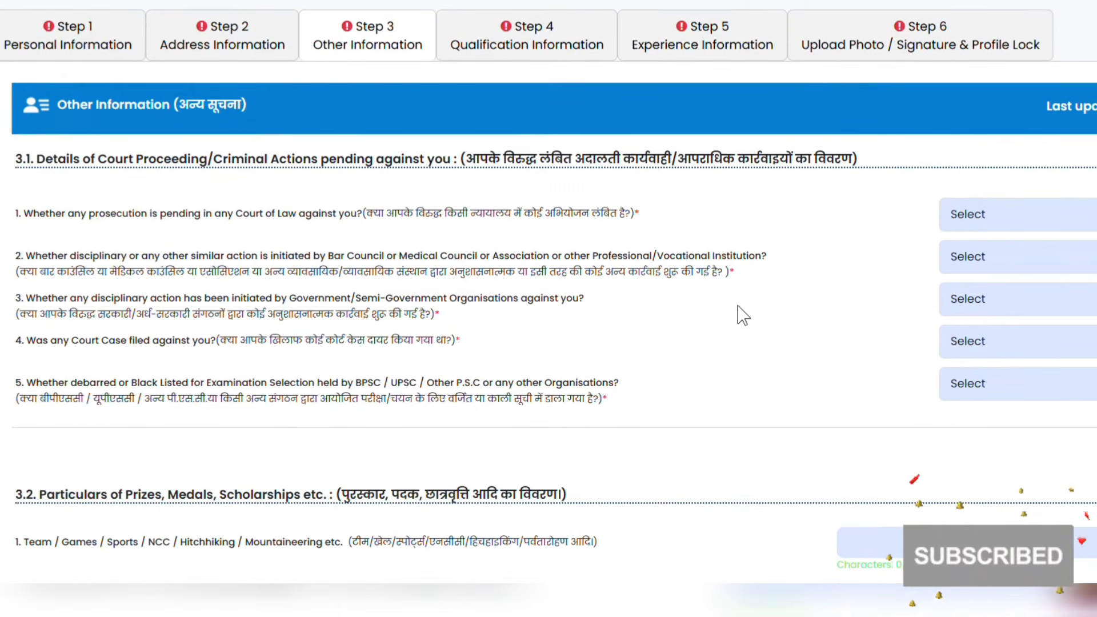
{"action": "scroll", "coordinate": [743, 314], "scroll_direction": "down", "scroll_amount": 2}
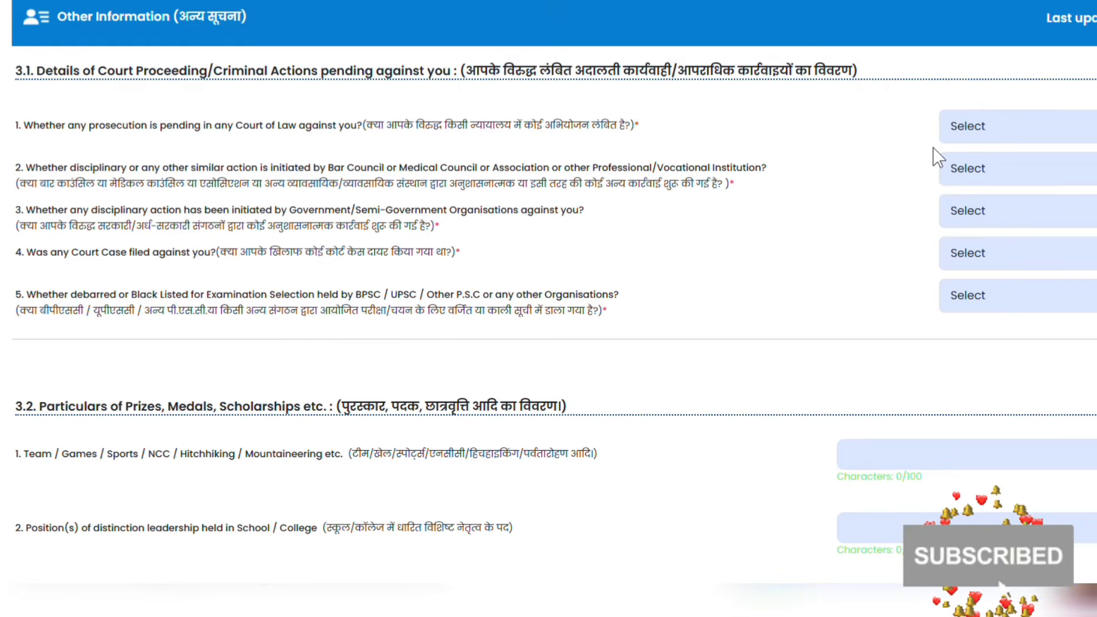
{"action": "left_click", "coordinate": [987, 136]}
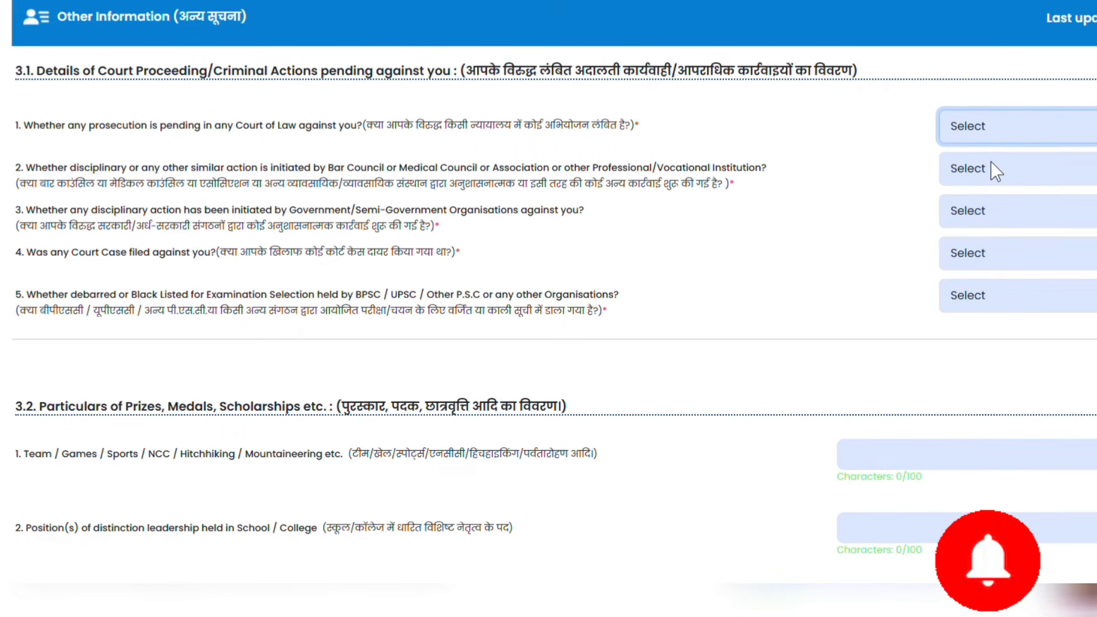
{"action": "left_click", "coordinate": [980, 180]}
{"action": "left_click", "coordinate": [961, 199]}
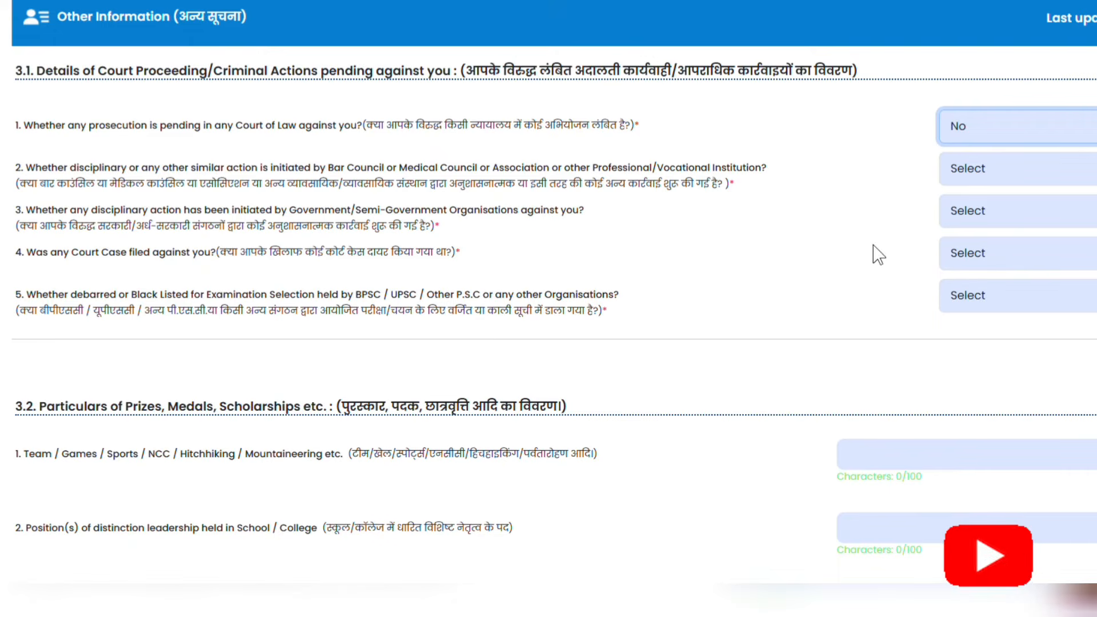
Answer No to question 5 about being debarred from examinations
{"action": "left_click", "coordinate": [999, 262]}
{"action": "left_click", "coordinate": [720, 322]}
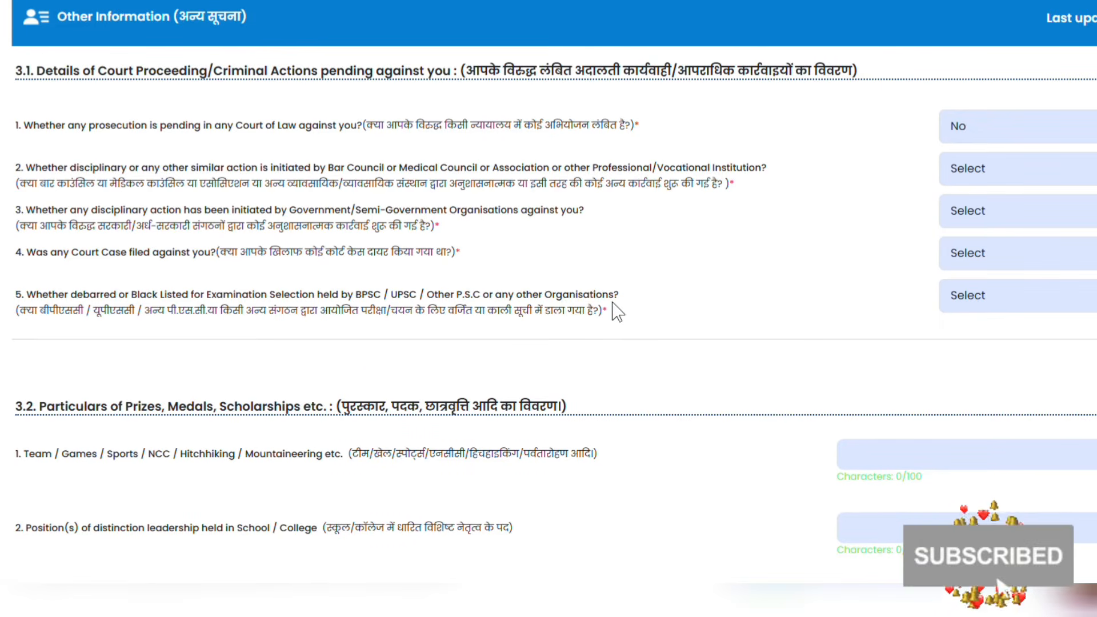
{"action": "left_click", "coordinate": [1012, 290]}
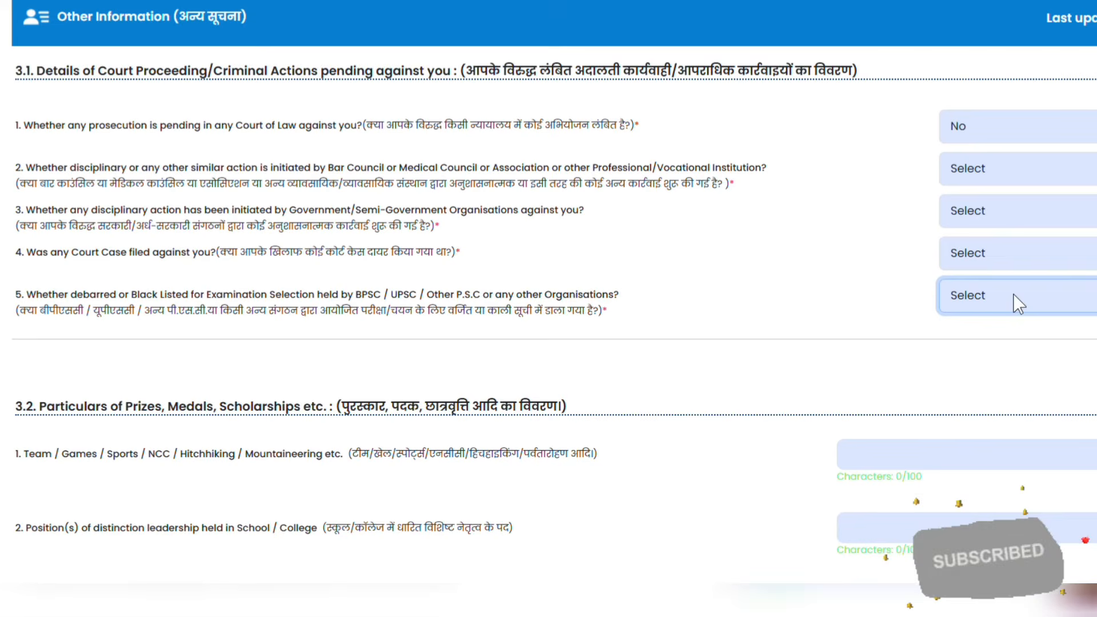
{"action": "left_click", "coordinate": [1012, 359]}
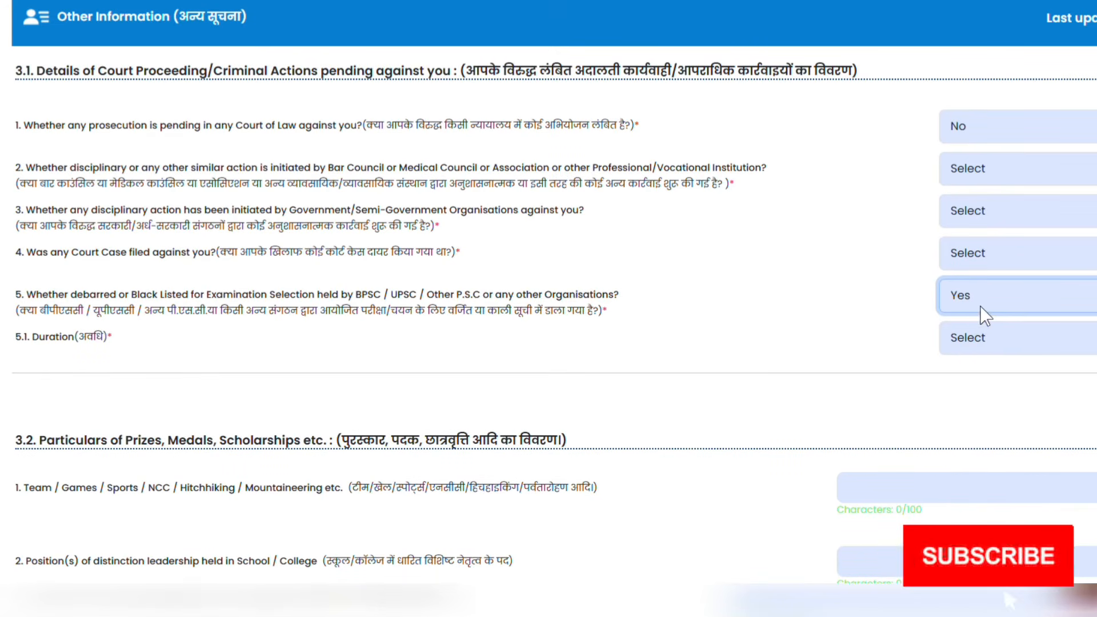
{"action": "key", "text": "Down"}
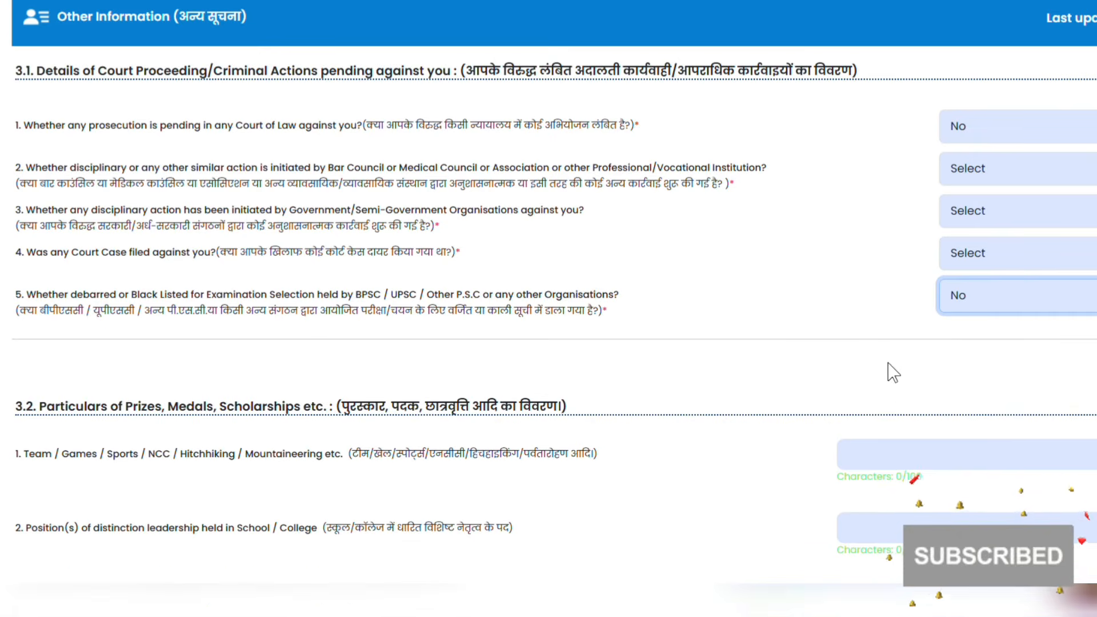
{"action": "scroll", "coordinate": [858, 378], "scroll_direction": "down", "scroll_amount": 4}
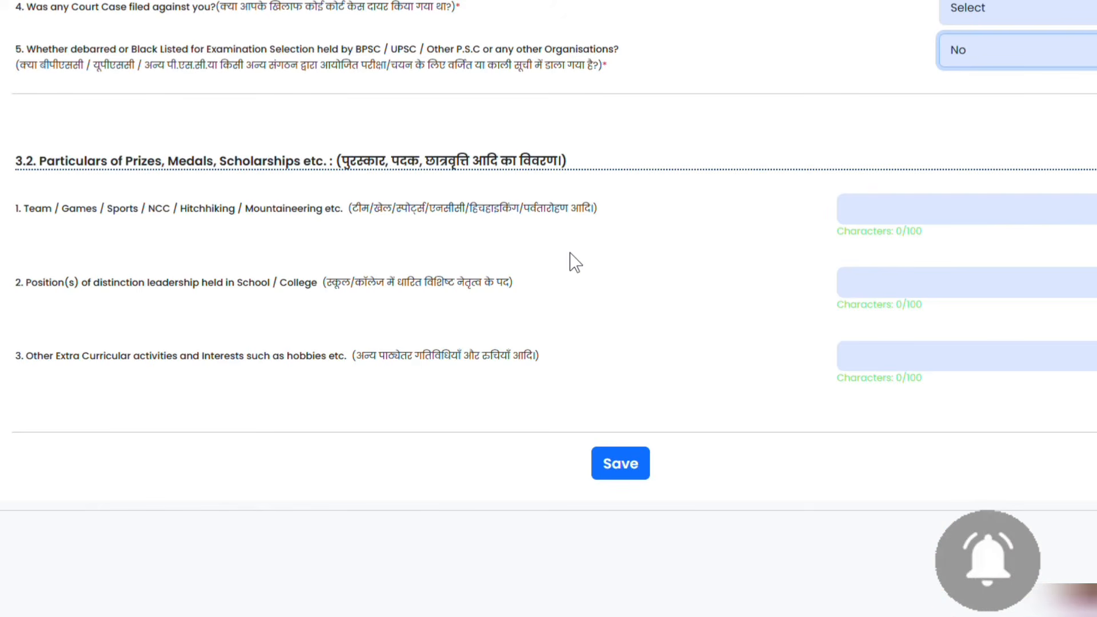
{"action": "scroll", "coordinate": [600, 252], "scroll_direction": "up", "scroll_amount": 5}
On Qualification Information, set 4.1 Qualification Type to 10th/Matric
{"action": "left_click", "coordinate": [569, 146]}
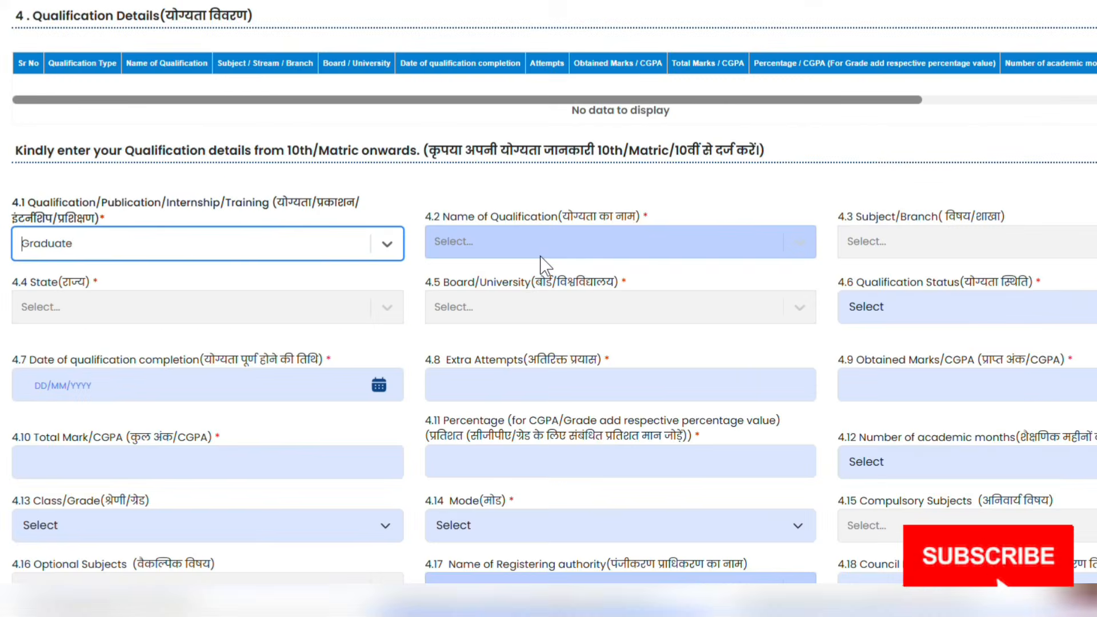
{"action": "scroll", "coordinate": [514, 263], "scroll_direction": "up", "scroll_amount": 3}
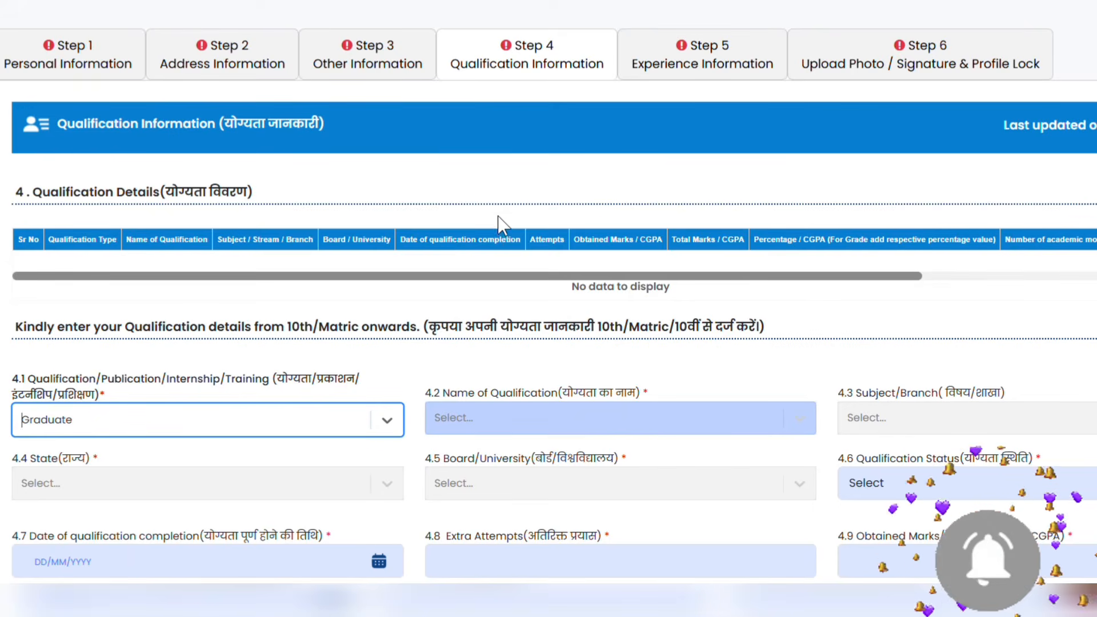
{"action": "scroll", "coordinate": [498, 225], "scroll_direction": "down", "scroll_amount": 2}
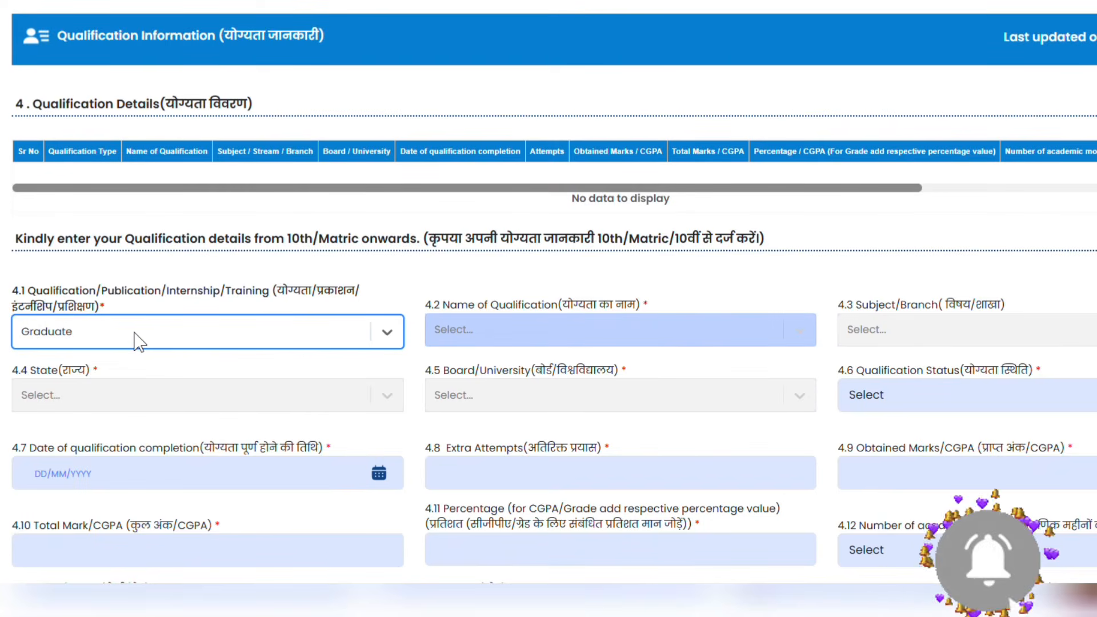
{"action": "left_click", "coordinate": [153, 339]}
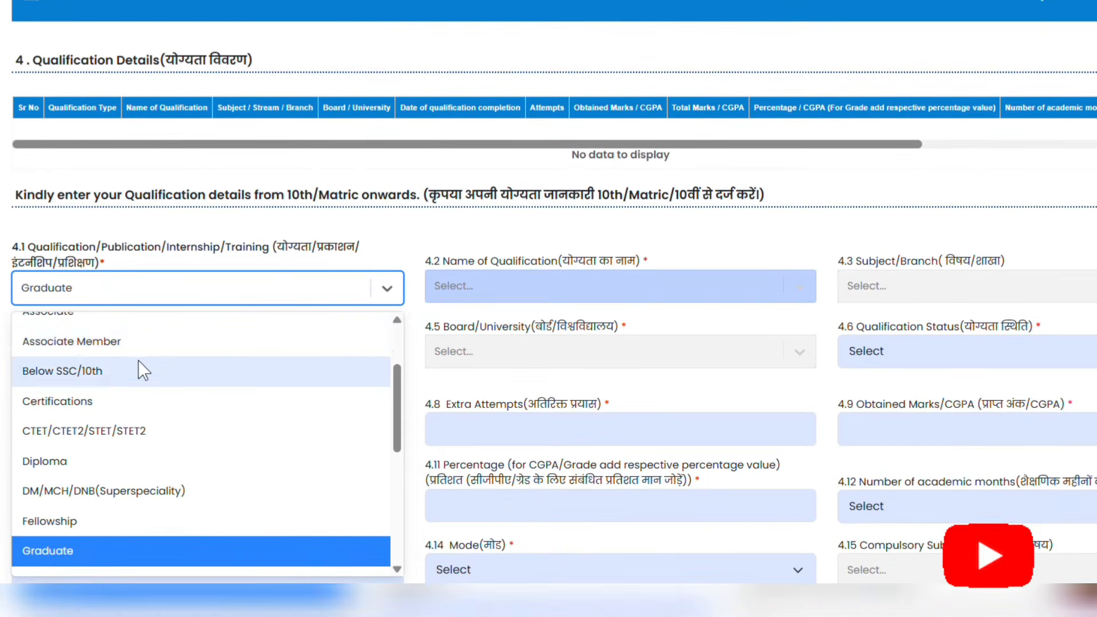
{"action": "scroll", "coordinate": [138, 361], "scroll_direction": "up", "scroll_amount": 4}
{"action": "left_click", "coordinate": [137, 334]}
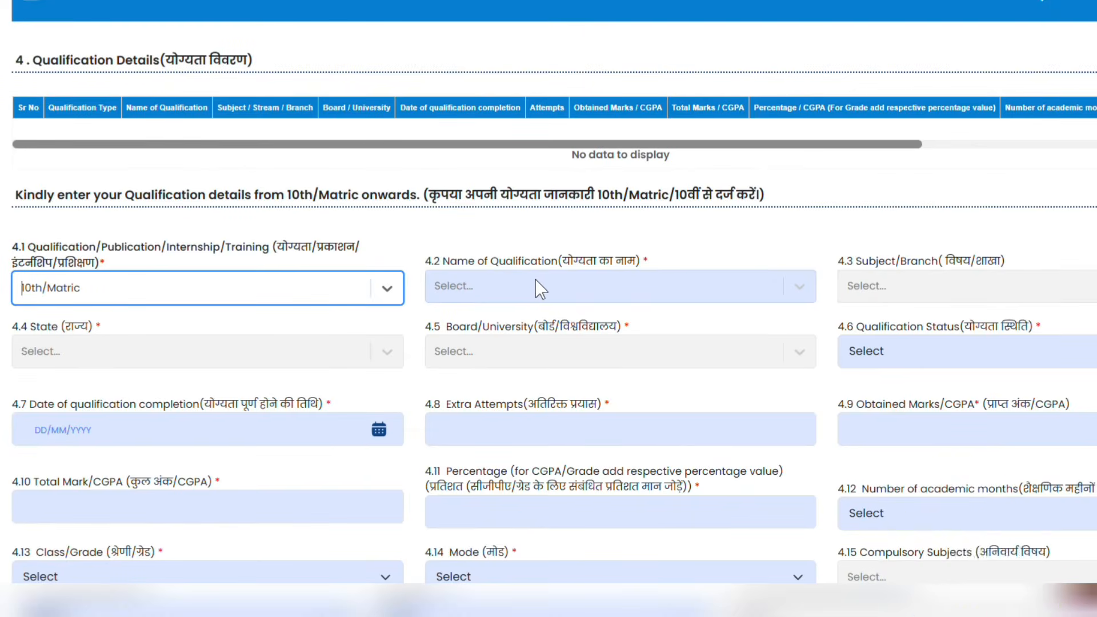
Set 4.2 Qualification Name to 10th/Matric and open the board and 4.6 status choices
{"action": "left_click", "coordinate": [939, 273]}
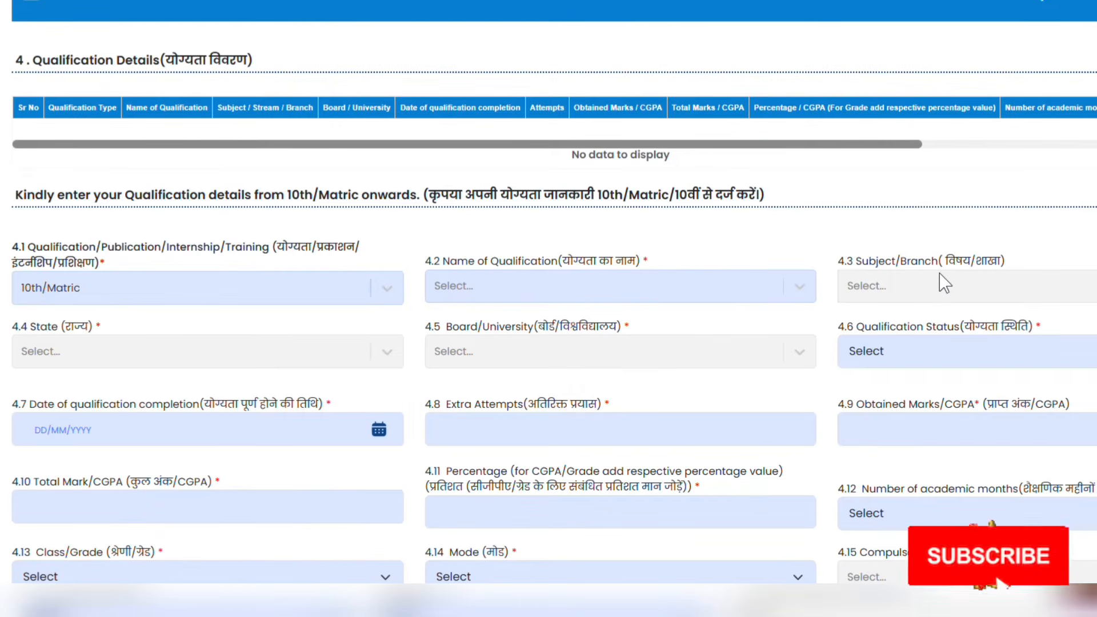
{"action": "left_click", "coordinate": [622, 294]}
{"action": "left_click", "coordinate": [563, 325]}
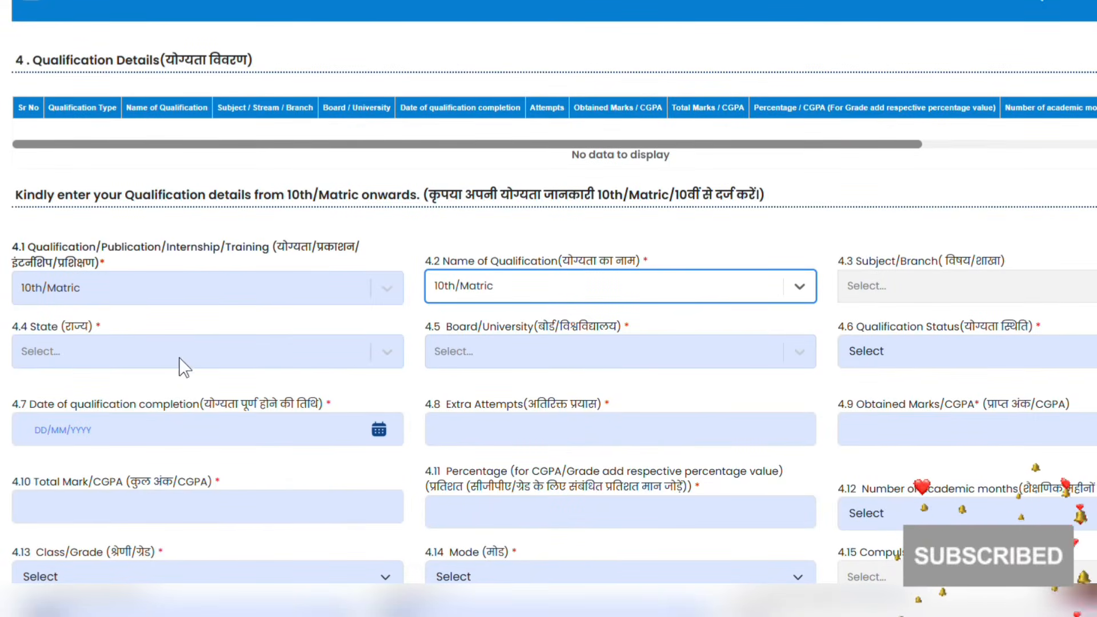
{"action": "left_click", "coordinate": [549, 366]}
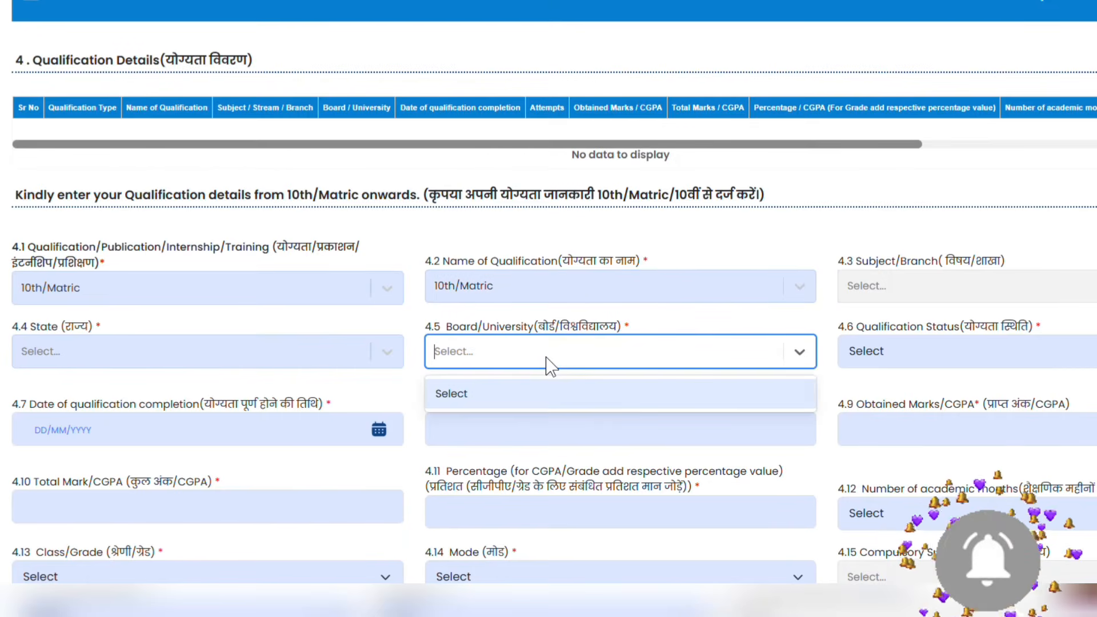
{"action": "left_click", "coordinate": [572, 361]}
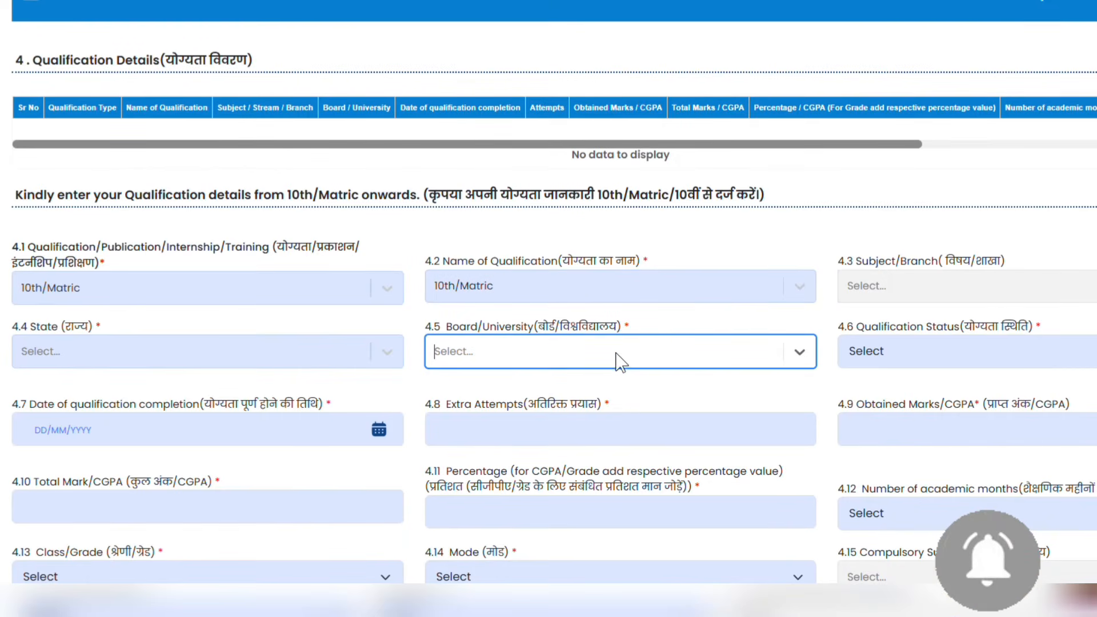
{"action": "left_click", "coordinate": [952, 346]}
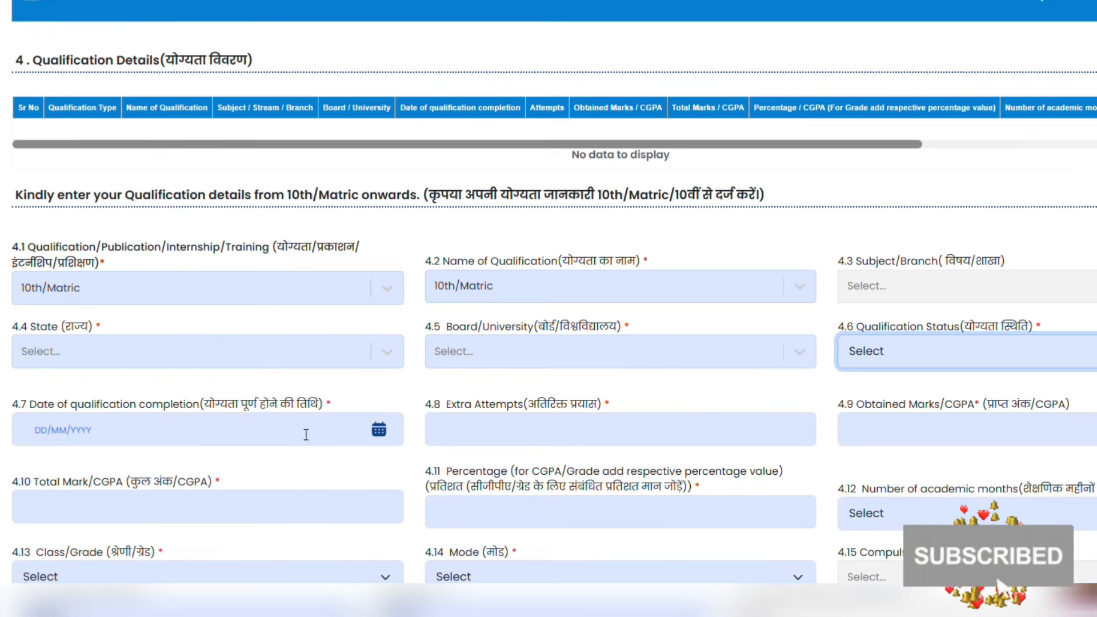
{"action": "scroll", "coordinate": [257, 442], "scroll_direction": "down", "scroll_amount": 3}
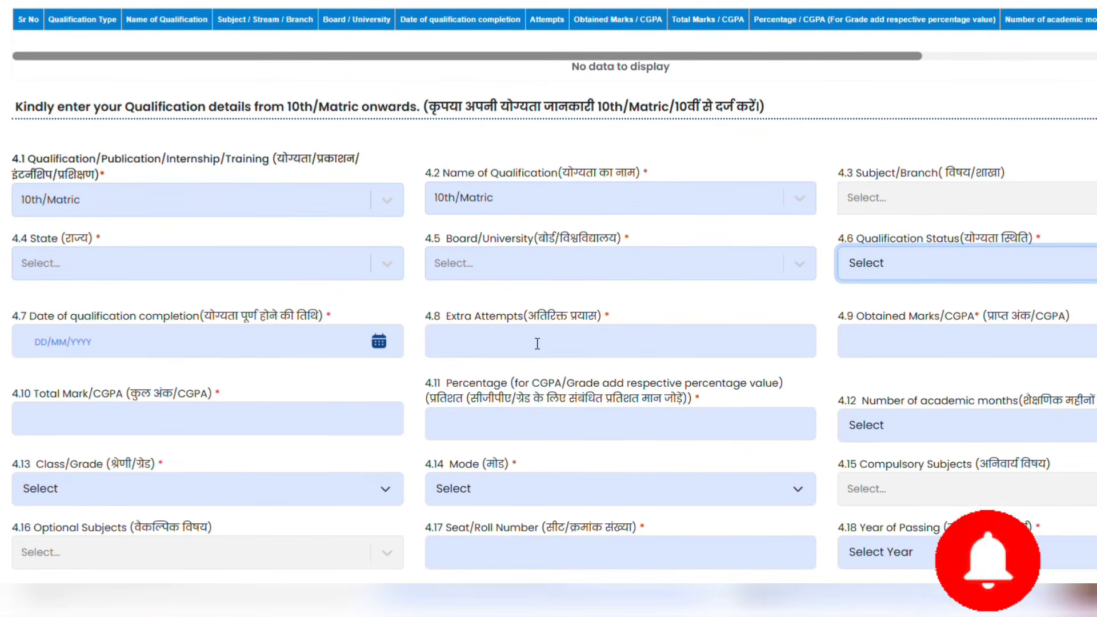
{"action": "scroll", "coordinate": [537, 343], "scroll_direction": "down", "scroll_amount": 5}
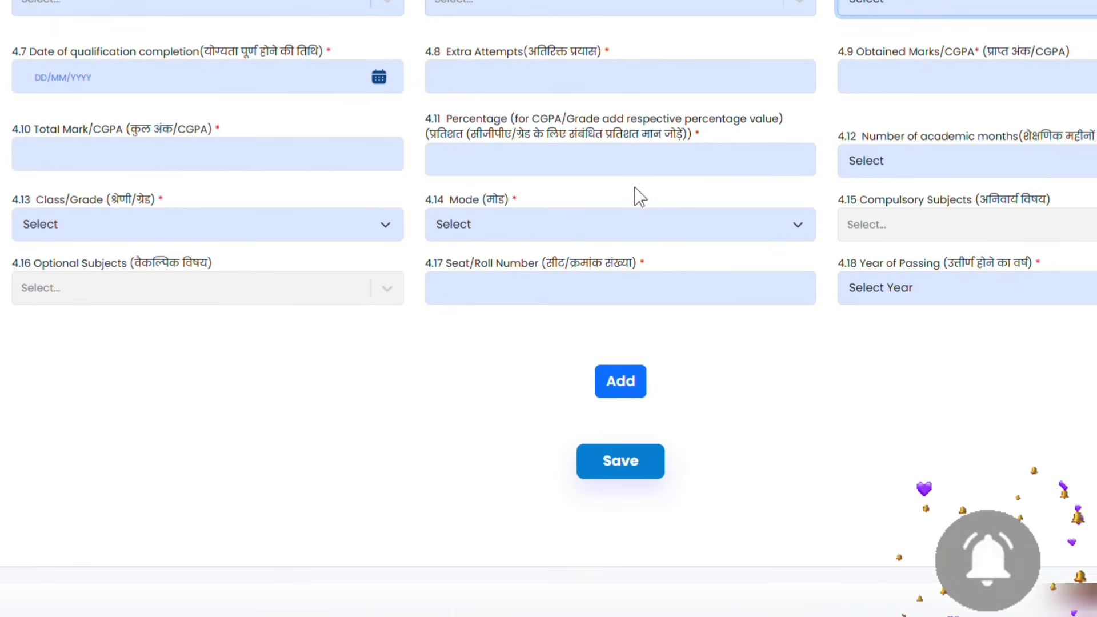
Press Add on the partly filled 10th/Matric entry to show the 'Information is Mandatory' warnings
{"action": "left_click", "coordinate": [620, 381]}
{"action": "scroll", "coordinate": [779, 278], "scroll_direction": "up", "scroll_amount": 5}
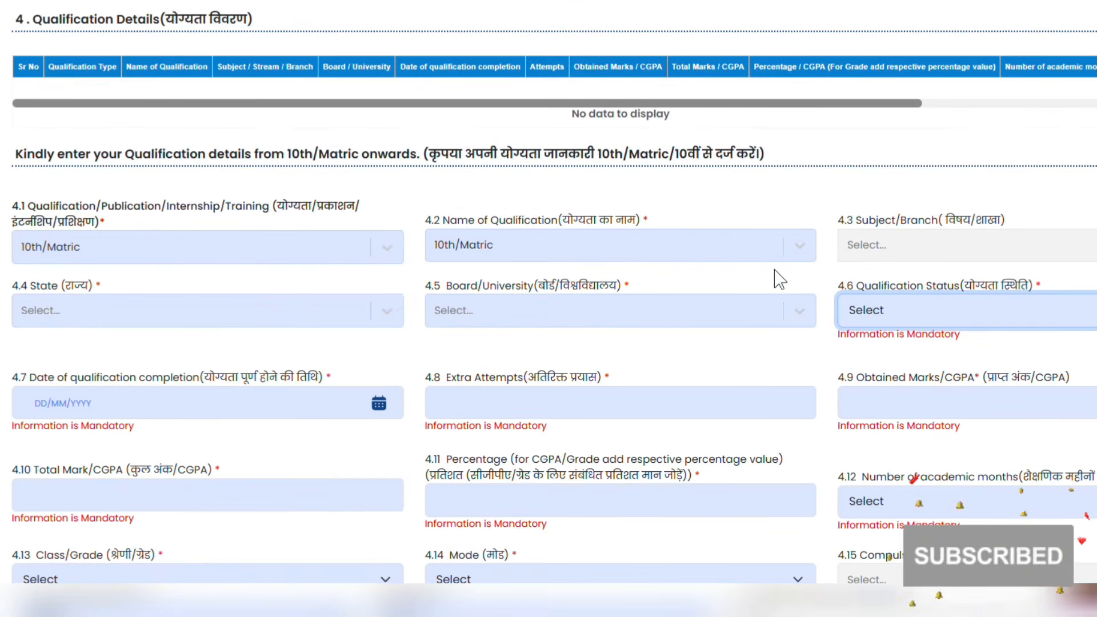
{"action": "left_click_drag", "start_coordinate": [600, 160], "coordinate": [741, 158]}
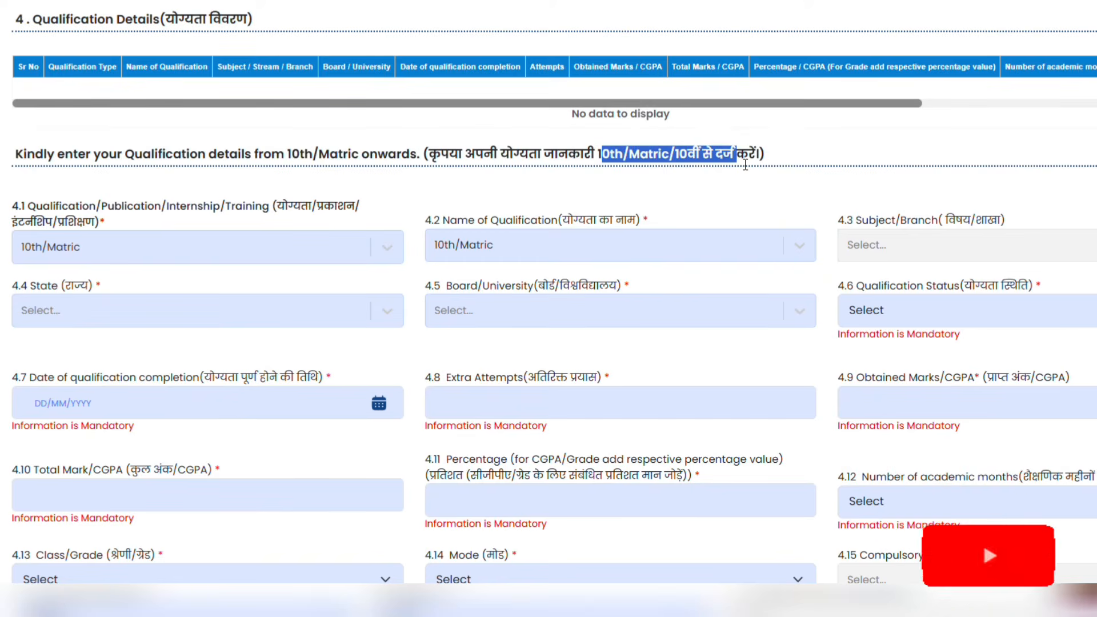
{"action": "scroll", "coordinate": [606, 192], "scroll_direction": "down", "scroll_amount": 7}
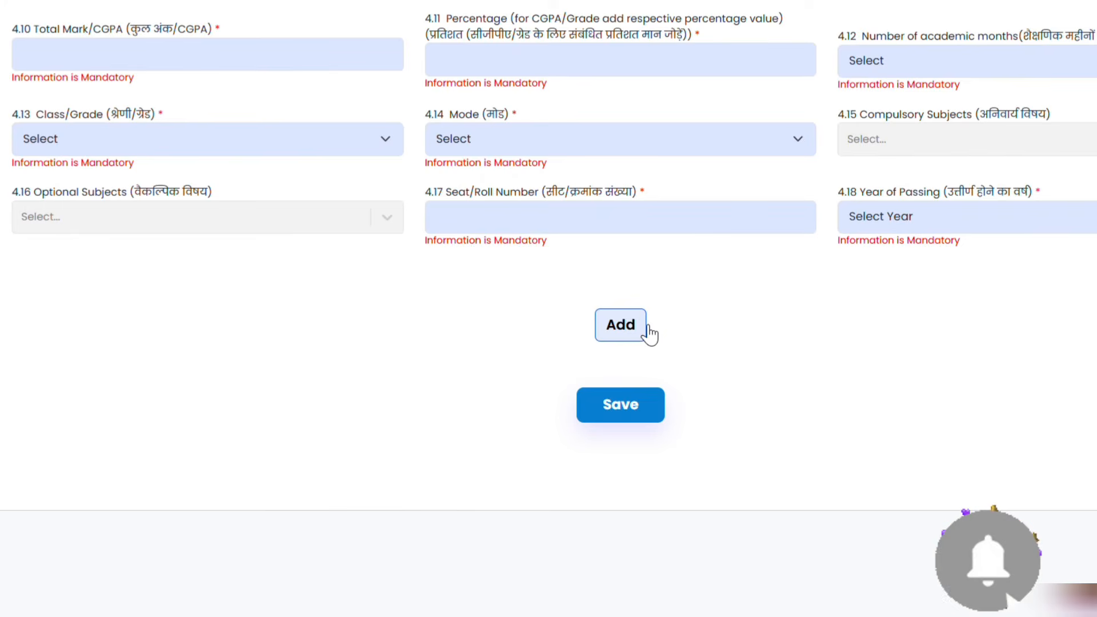
{"action": "scroll", "coordinate": [649, 334], "scroll_direction": "up", "scroll_amount": 7}
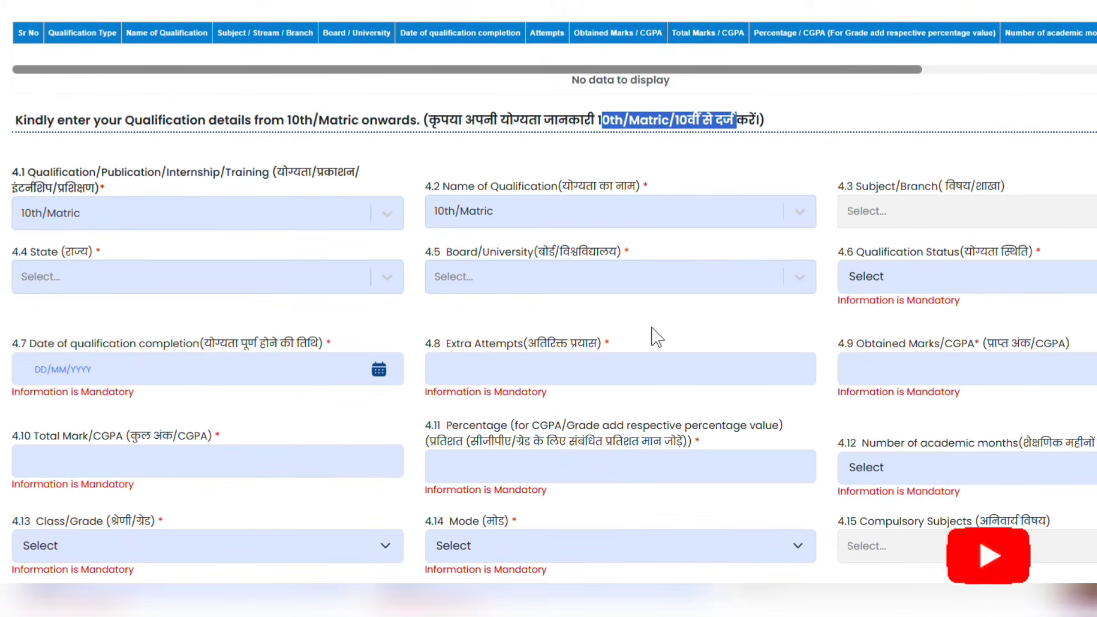
{"action": "scroll", "coordinate": [640, 340], "scroll_direction": "down", "scroll_amount": 6}
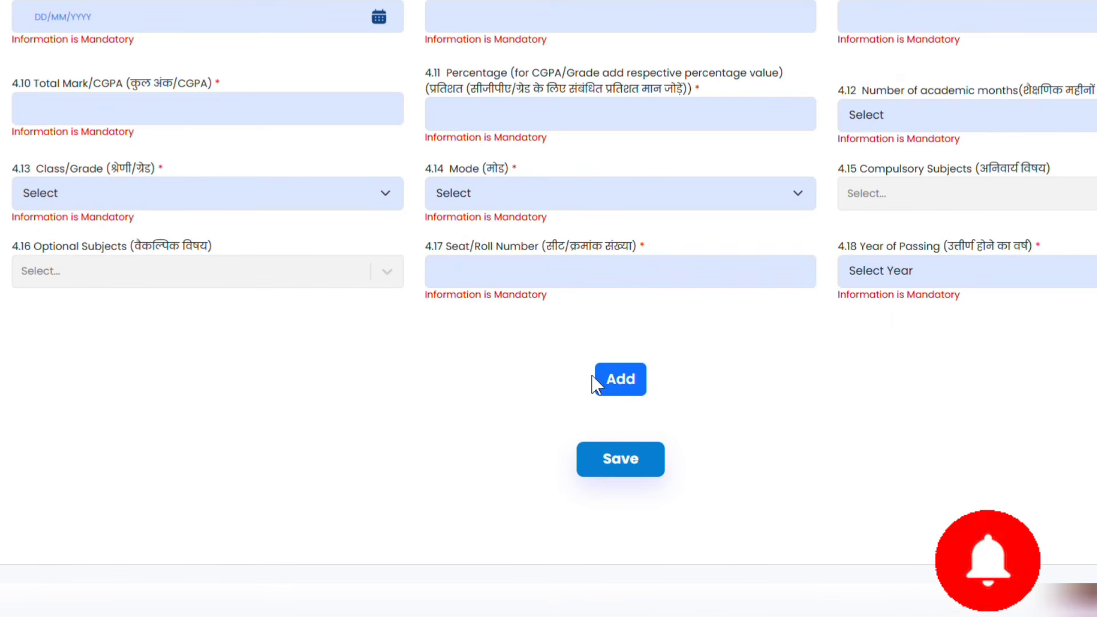
{"action": "scroll", "coordinate": [637, 374], "scroll_direction": "up", "scroll_amount": 5}
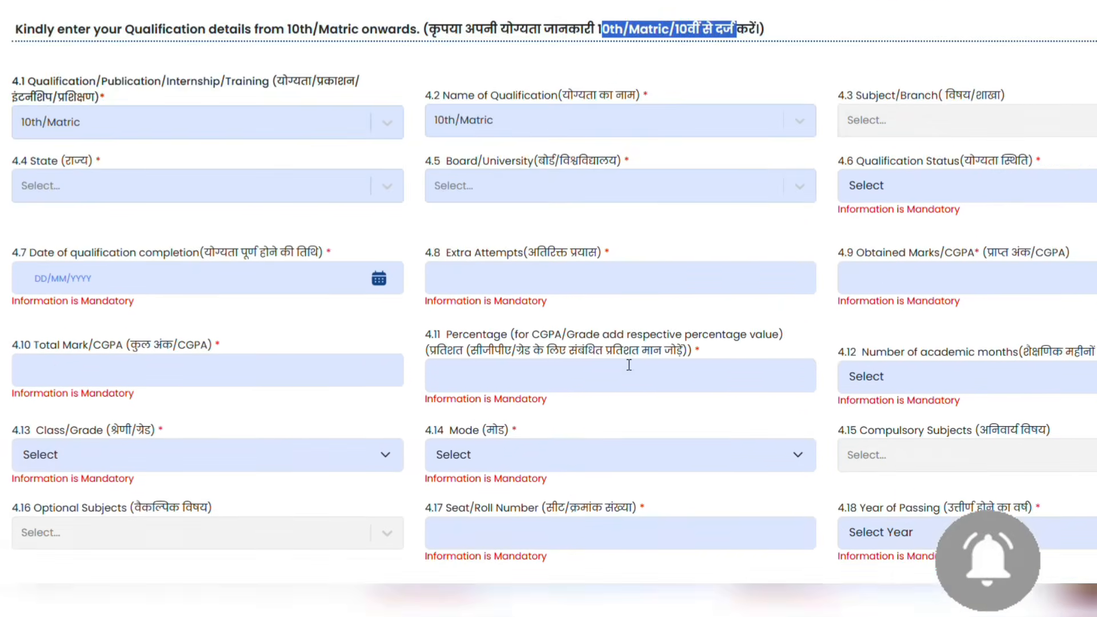
{"action": "scroll", "coordinate": [629, 364], "scroll_direction": "up", "scroll_amount": 2}
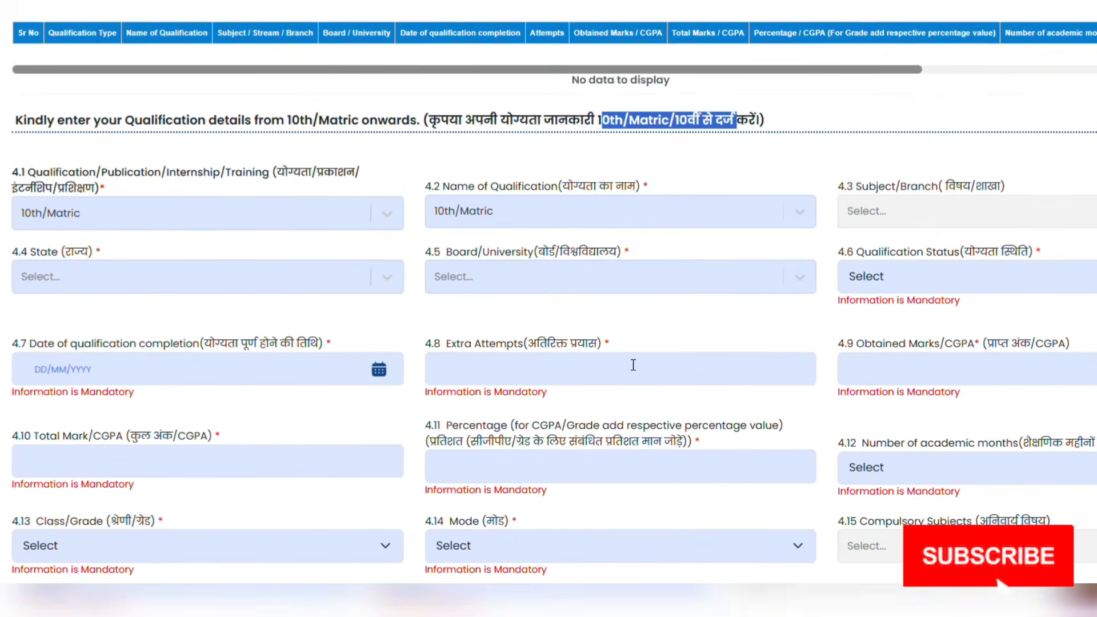
{"action": "scroll", "coordinate": [633, 365], "scroll_direction": "up", "scroll_amount": 6}
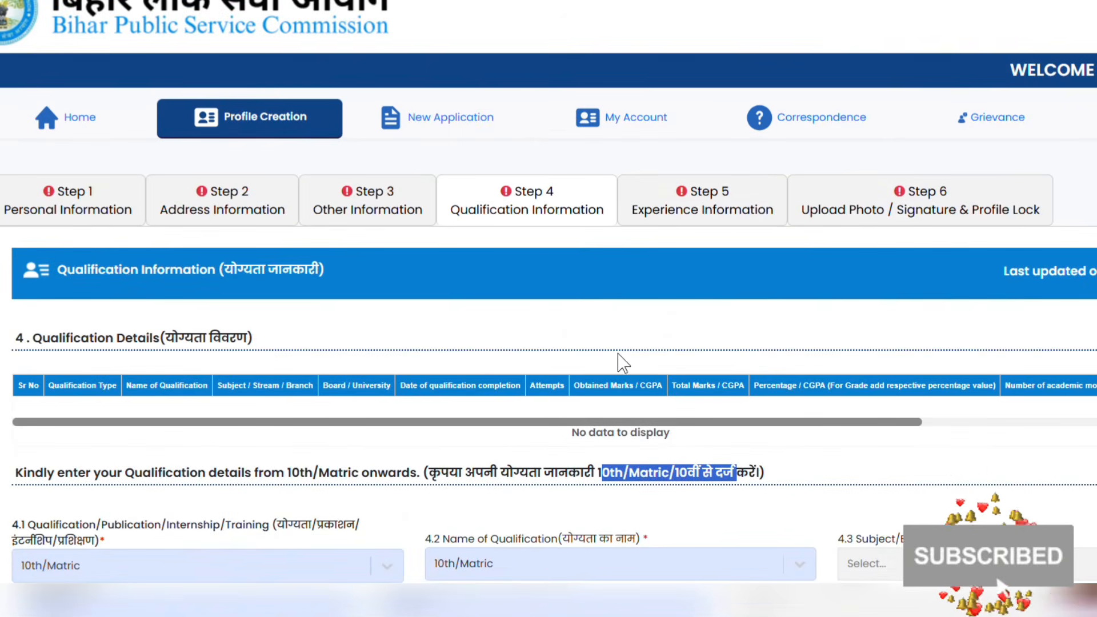
Open Step 5 Experience Information, review its fields, and save it
{"action": "left_click", "coordinate": [747, 221]}
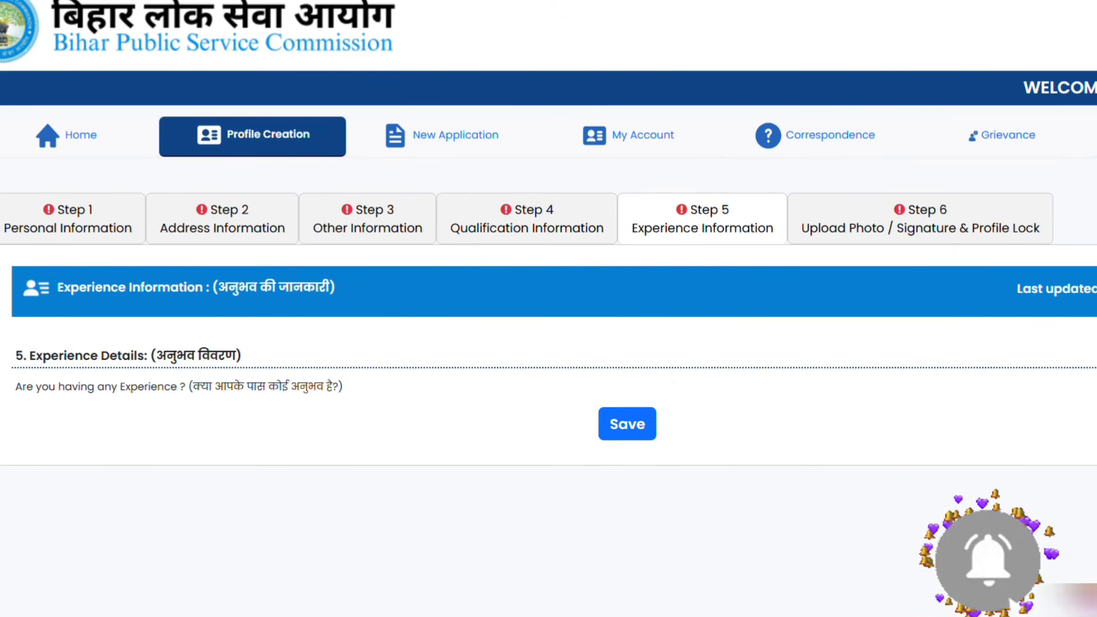
{"action": "scroll", "coordinate": [960, 428], "scroll_direction": "down", "scroll_amount": 8}
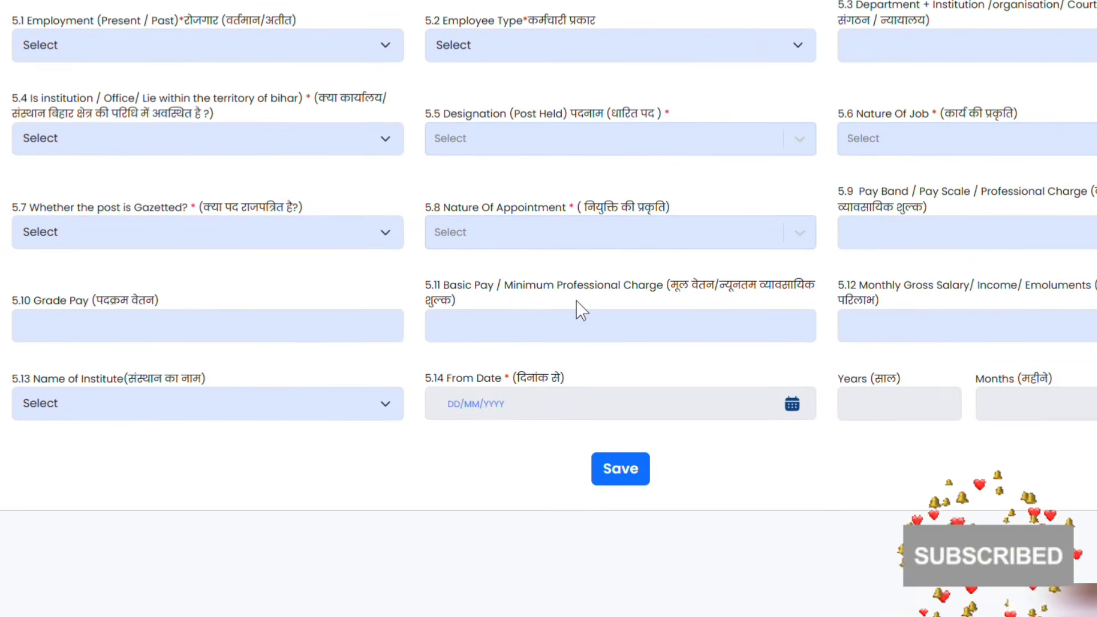
{"action": "scroll", "coordinate": [189, 266], "scroll_direction": "up", "scroll_amount": 2}
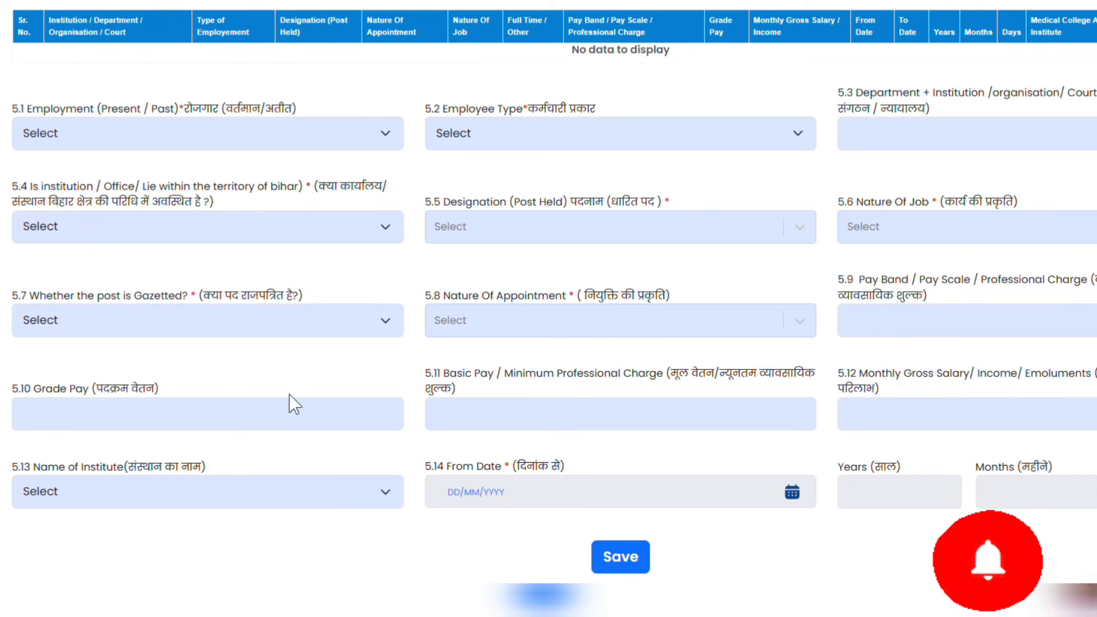
{"action": "scroll", "coordinate": [651, 284], "scroll_direction": "up", "scroll_amount": 2}
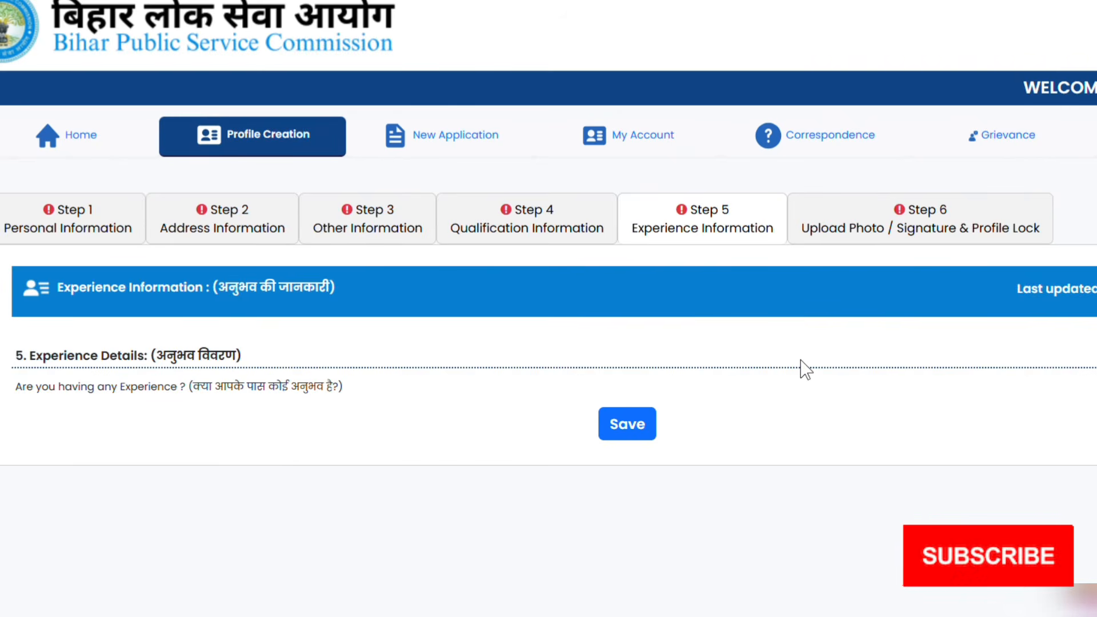
{"action": "left_click", "coordinate": [620, 435]}
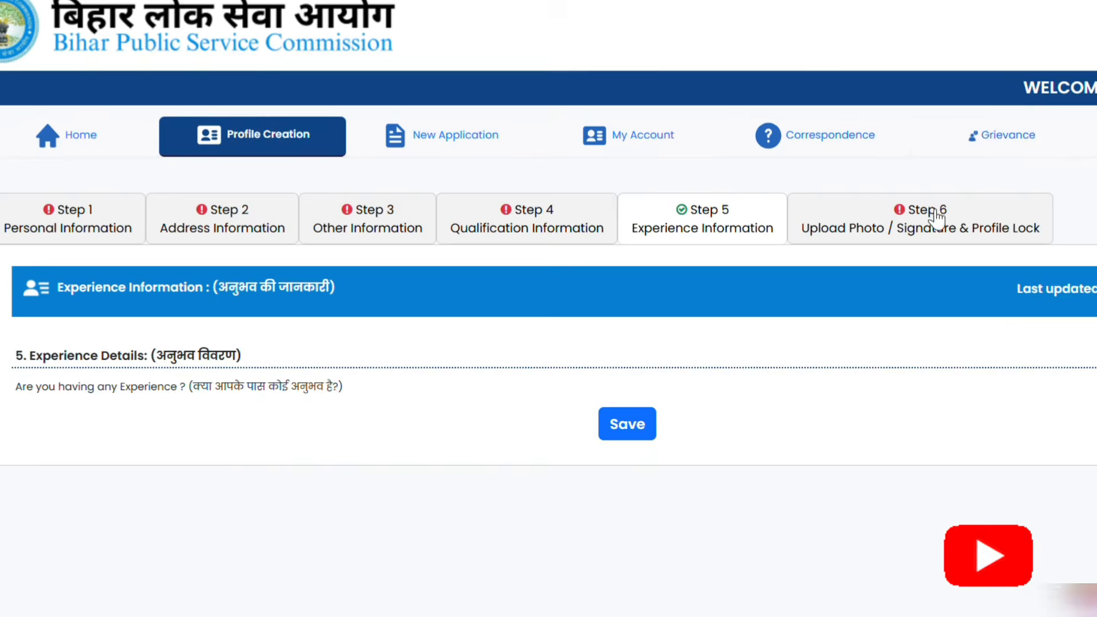
Open Step 6 Upload Photo / Signature & Profile Lock and scroll to the signature size requirements
{"action": "left_click", "coordinate": [904, 232]}
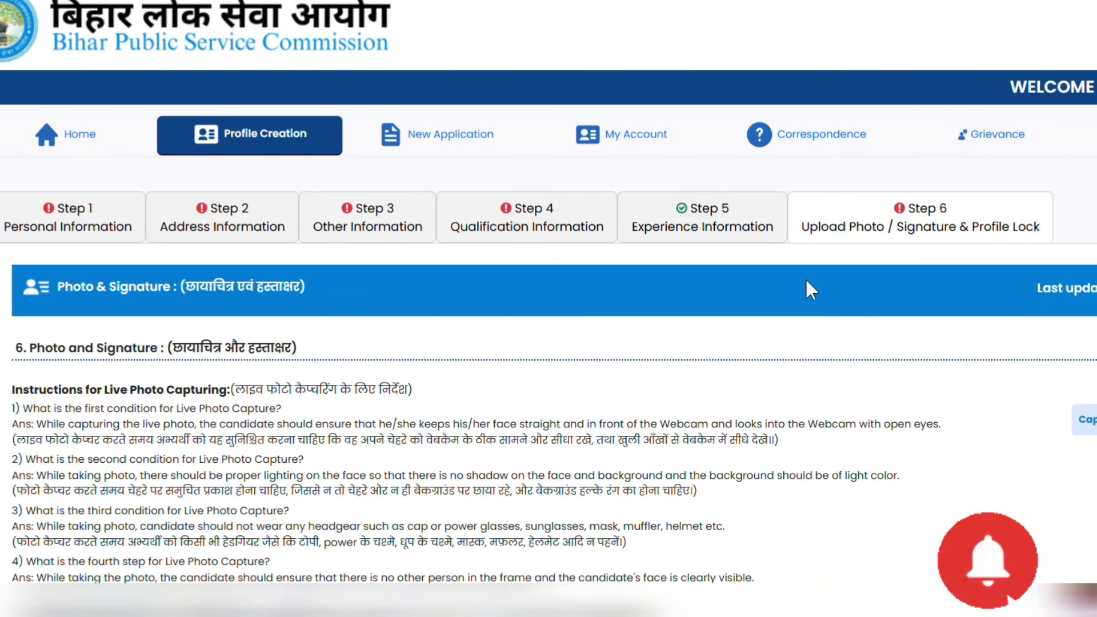
{"action": "scroll", "coordinate": [903, 297], "scroll_direction": "down", "scroll_amount": 5}
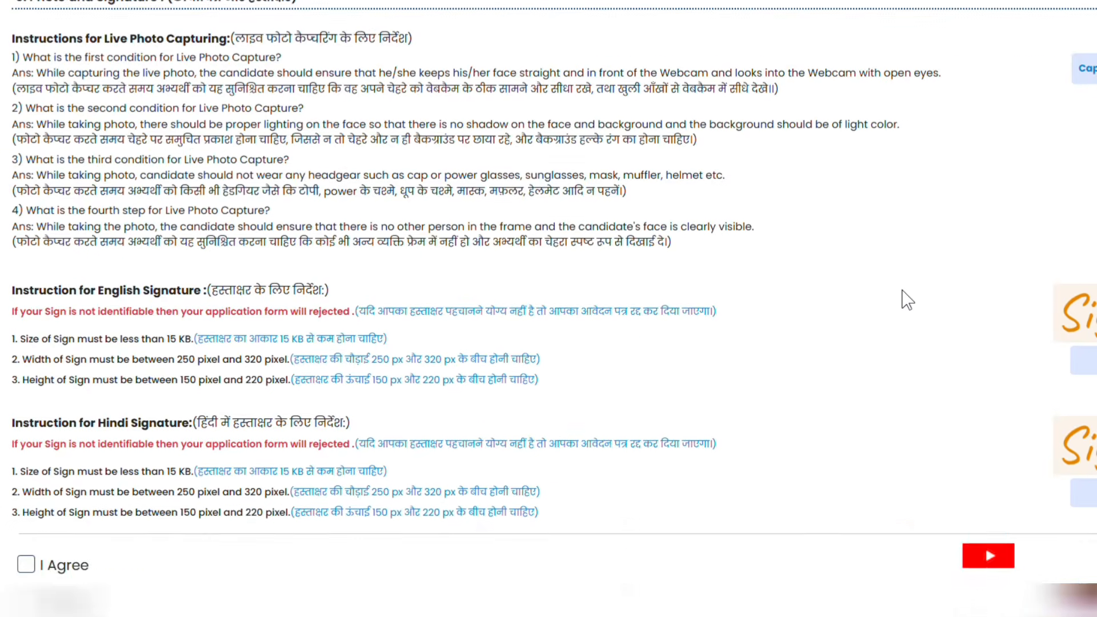
{"action": "scroll", "coordinate": [907, 300], "scroll_direction": "down", "scroll_amount": 6}
{"action": "scroll", "coordinate": [906, 292], "scroll_direction": "up", "scroll_amount": 1}
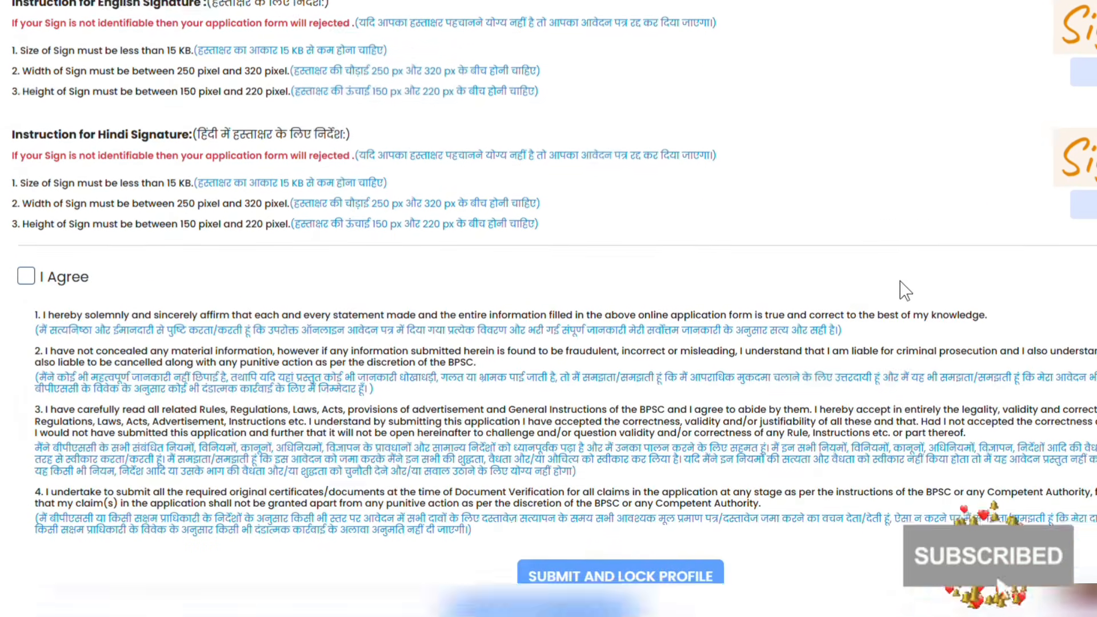
{"action": "scroll", "coordinate": [905, 291], "scroll_direction": "up", "scroll_amount": 7}
{"action": "scroll", "coordinate": [1031, 111], "scroll_direction": "down", "scroll_amount": 3}
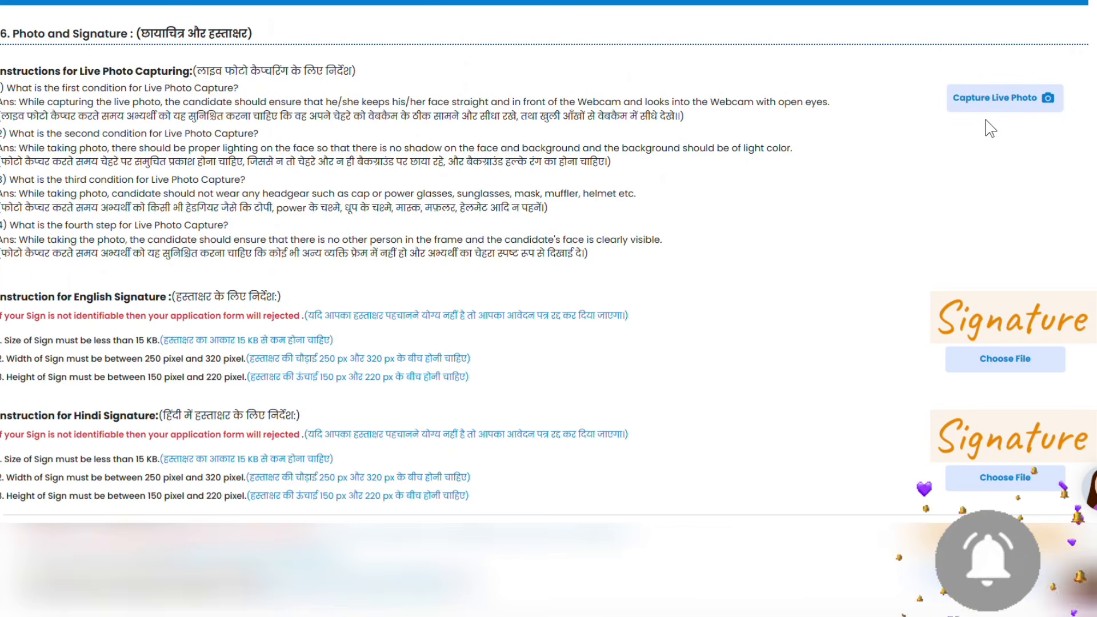
{"action": "scroll", "coordinate": [986, 127], "scroll_direction": "down", "scroll_amount": 1}
{"action": "scroll", "coordinate": [917, 304], "scroll_direction": "down", "scroll_amount": 1}
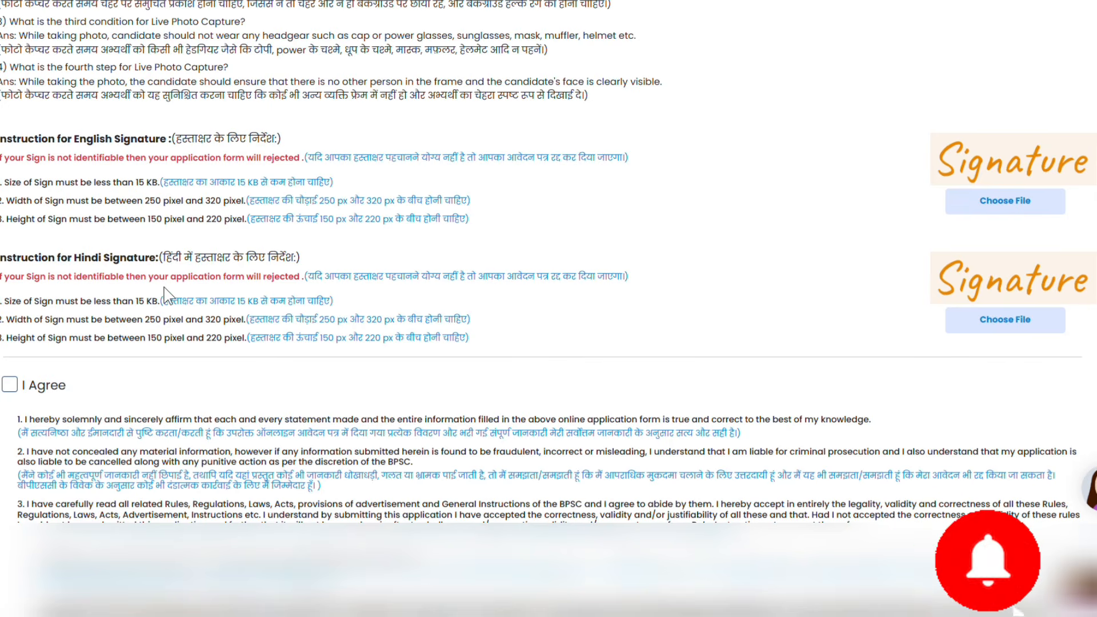
{"action": "left_click", "coordinate": [10, 391]}
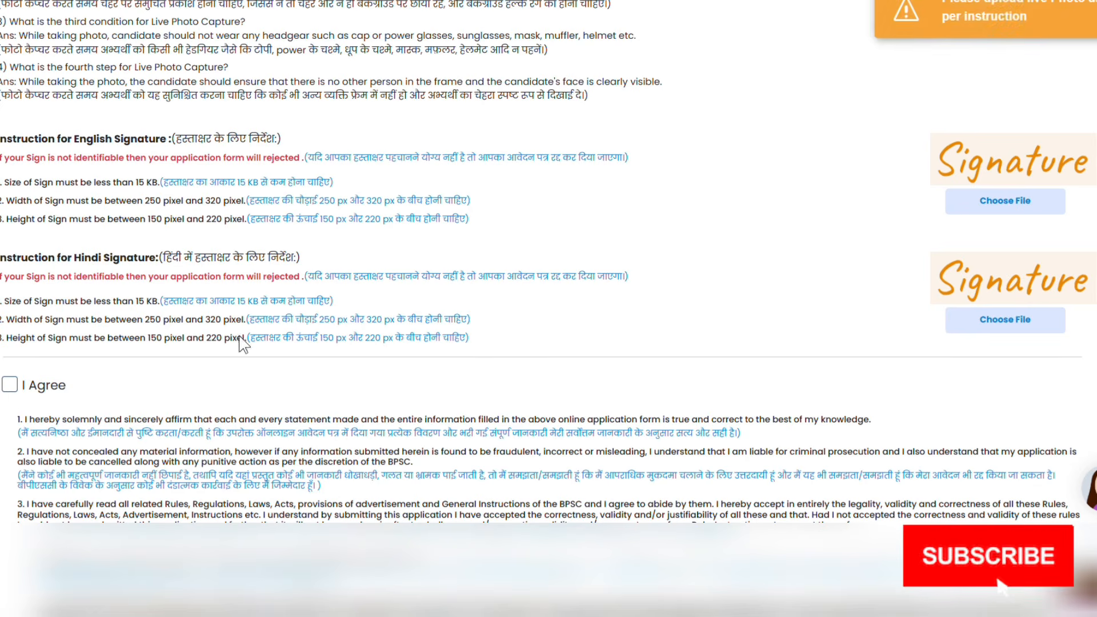
{"action": "scroll", "coordinate": [571, 343], "scroll_direction": "down", "scroll_amount": 4}
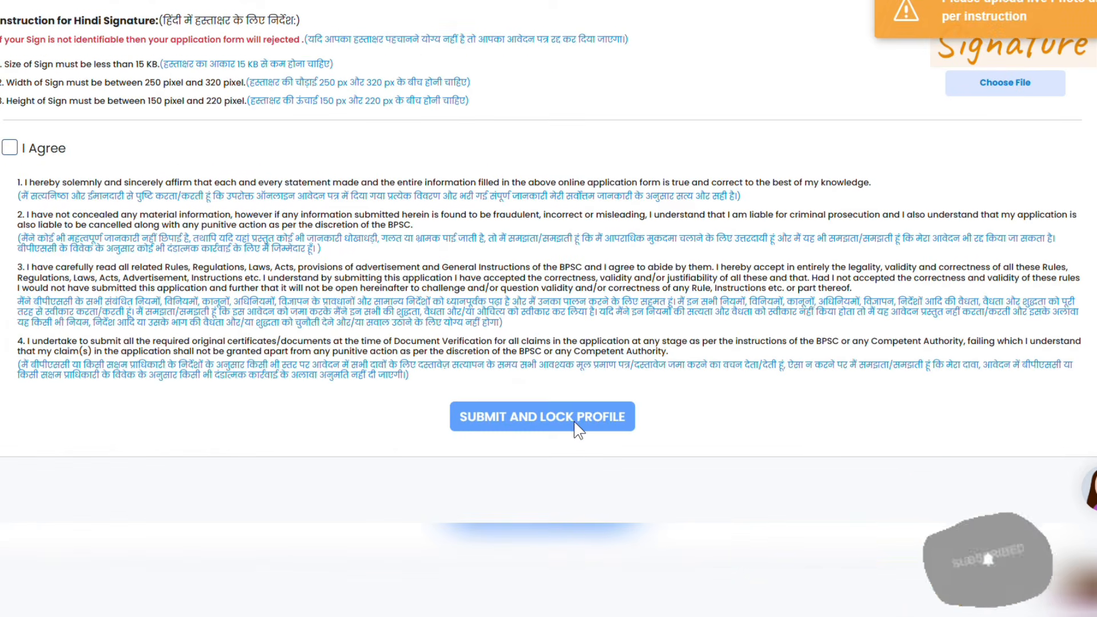
{"action": "scroll", "coordinate": [512, 355], "scroll_direction": "up", "scroll_amount": 11}
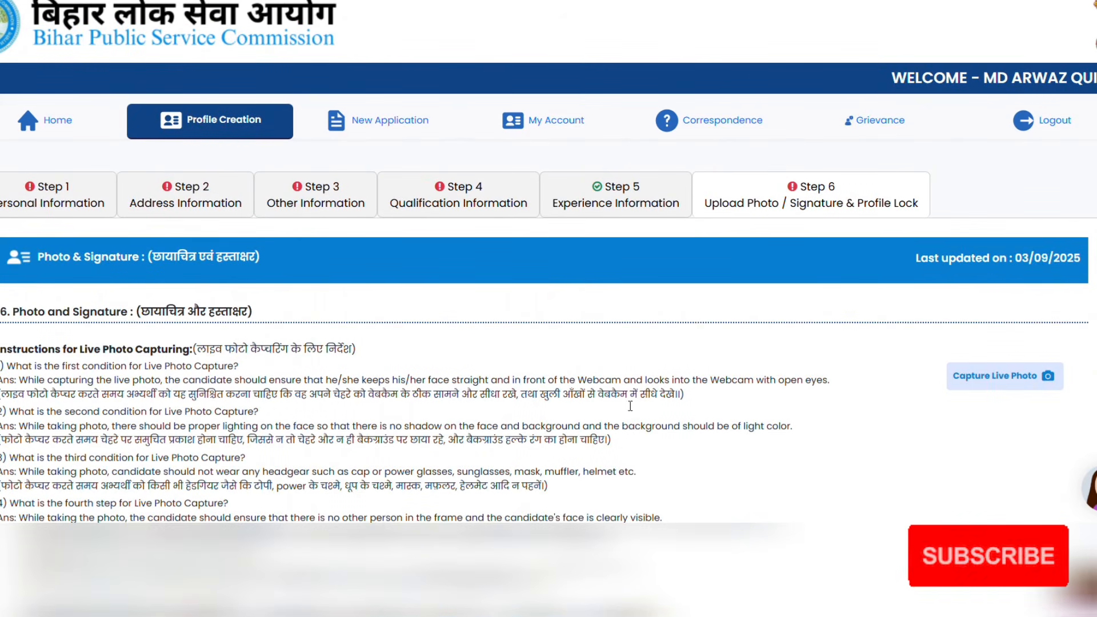
{"action": "scroll", "coordinate": [430, 380], "scroll_direction": "down", "scroll_amount": 8}
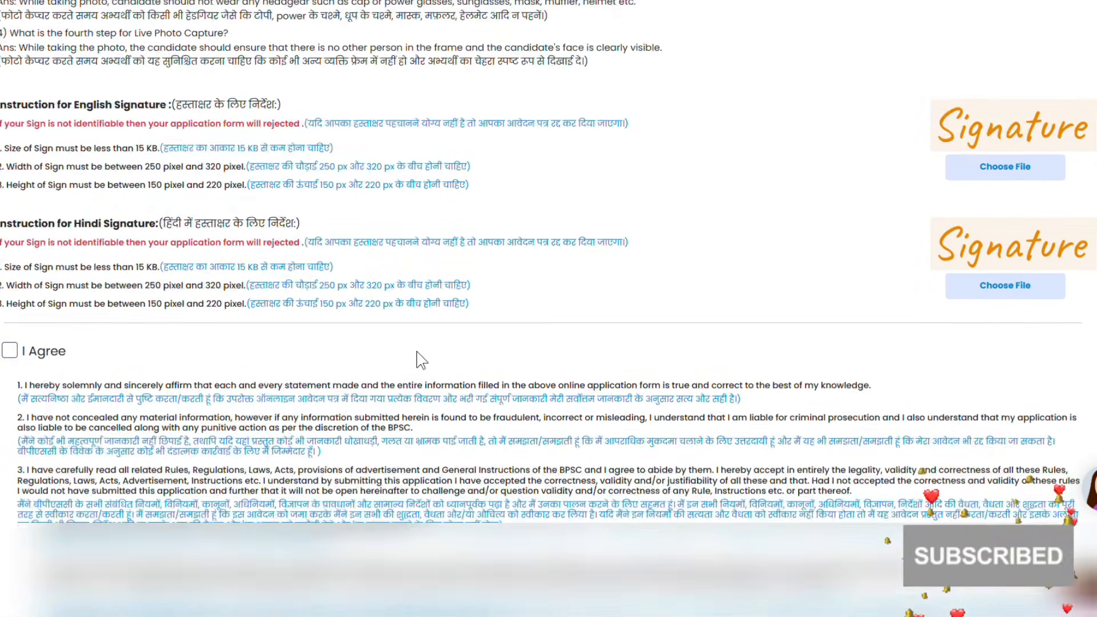
{"action": "scroll", "coordinate": [417, 344], "scroll_direction": "up", "scroll_amount": 4}
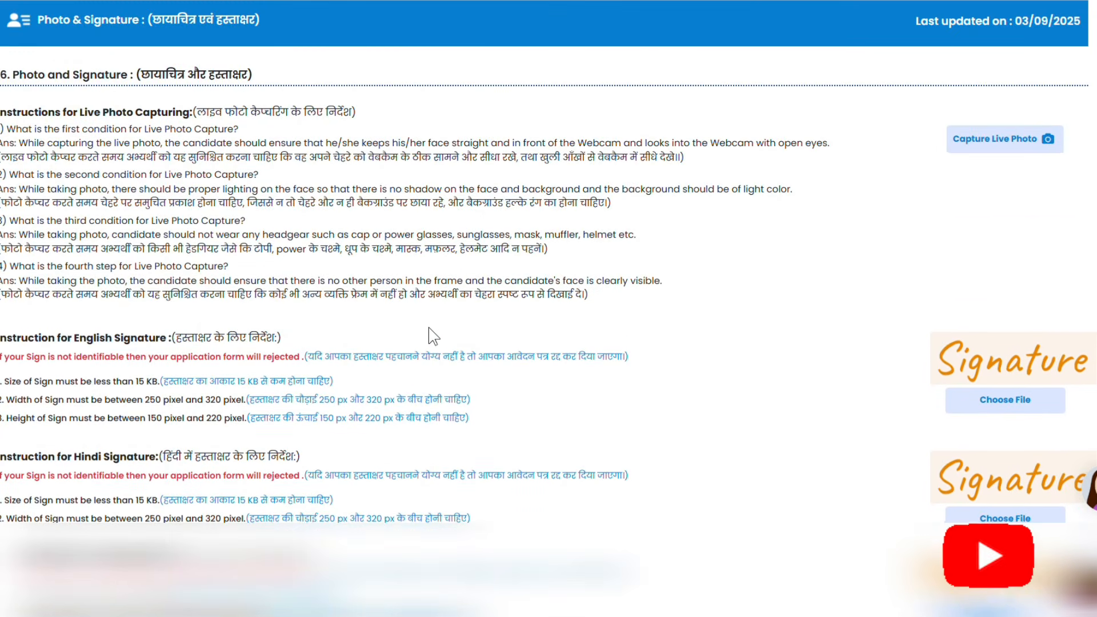
{"action": "scroll", "coordinate": [429, 328], "scroll_direction": "up", "scroll_amount": 1}
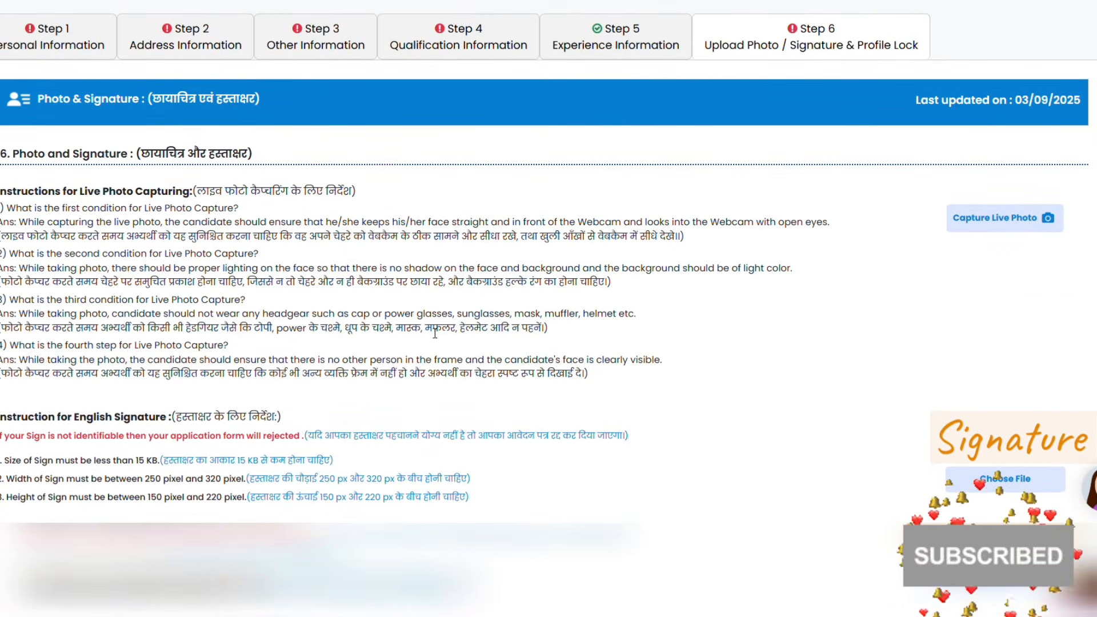
{"action": "scroll", "coordinate": [433, 331], "scroll_direction": "up", "scroll_amount": 2}
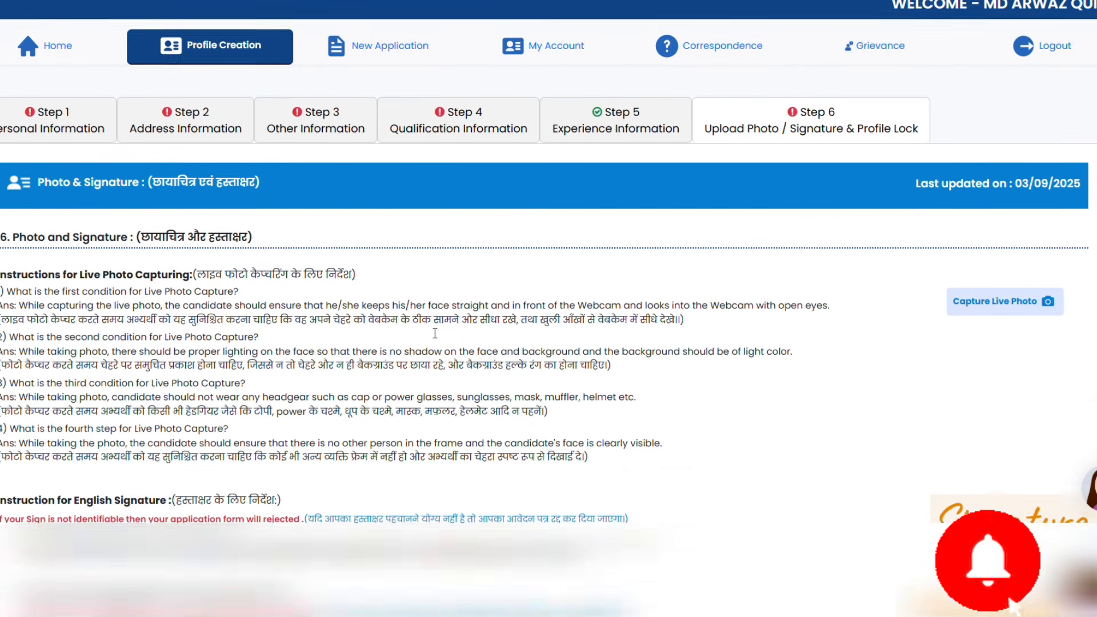
{"action": "scroll", "coordinate": [430, 329], "scroll_direction": "down", "scroll_amount": 2}
{"action": "scroll", "coordinate": [434, 333], "scroll_direction": "down", "scroll_amount": 1}
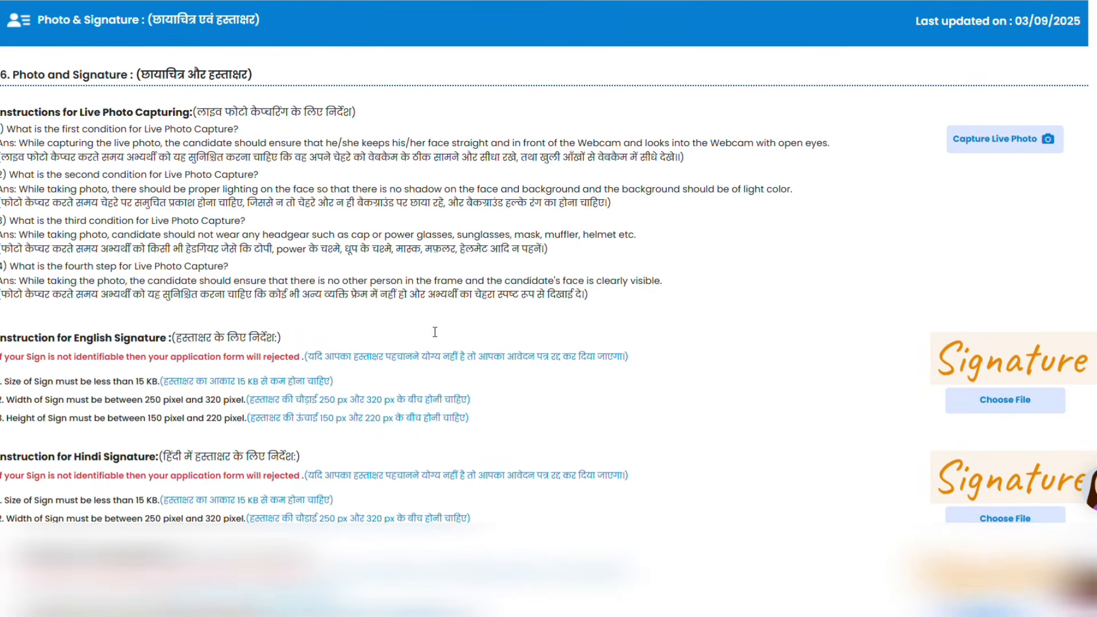